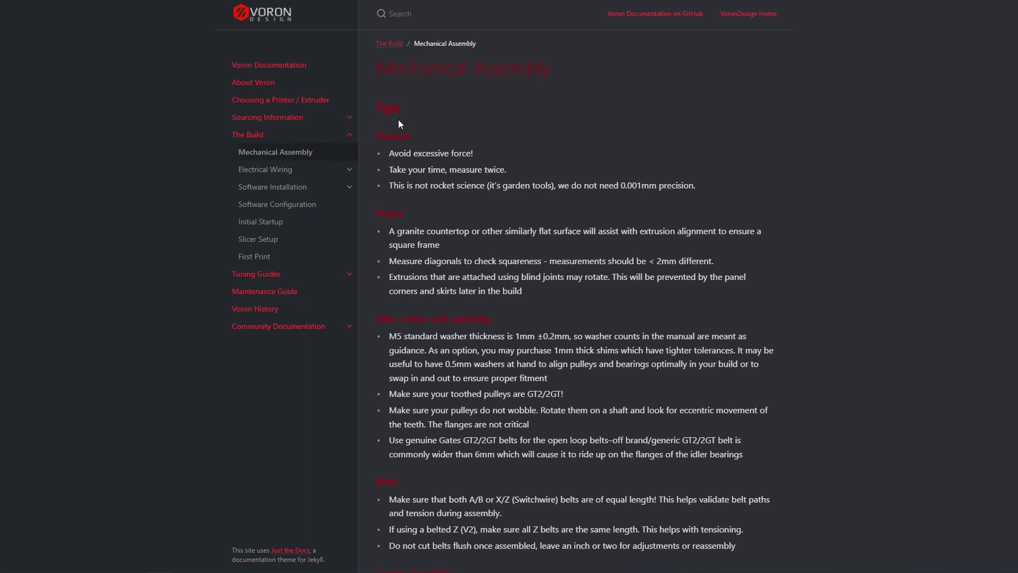
Open the Installing Mainsail guide from the Voron docs' Software Installation section
left_click(289, 189)
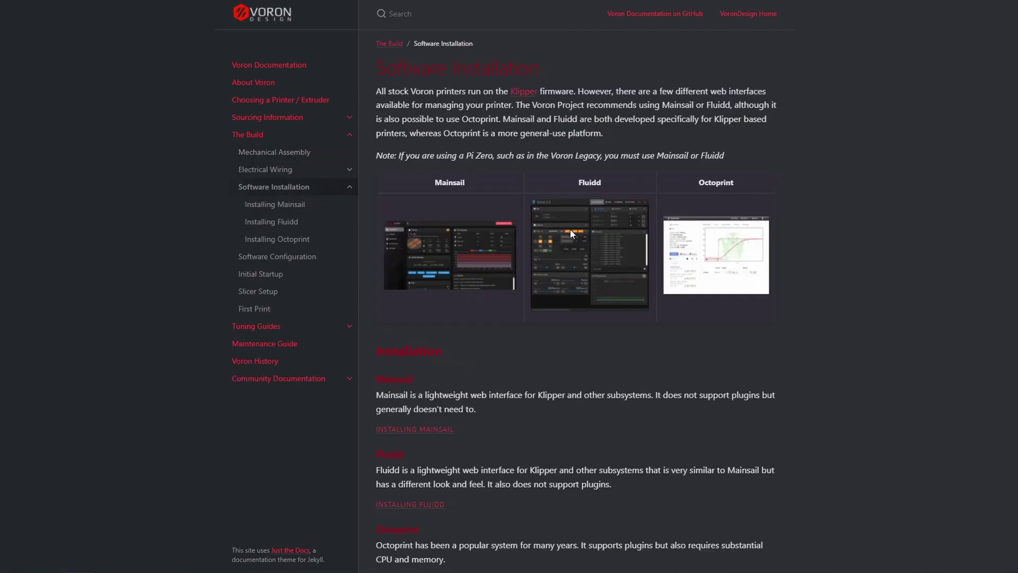
scroll(571, 229, "down", 1)
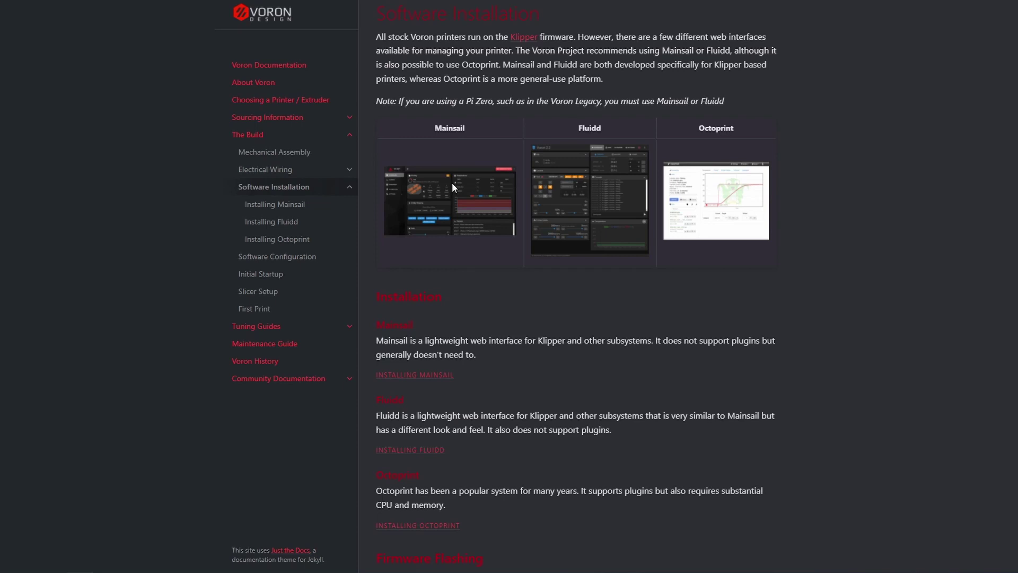
scroll(457, 230, "down", 1)
scroll(458, 230, "up", 1)
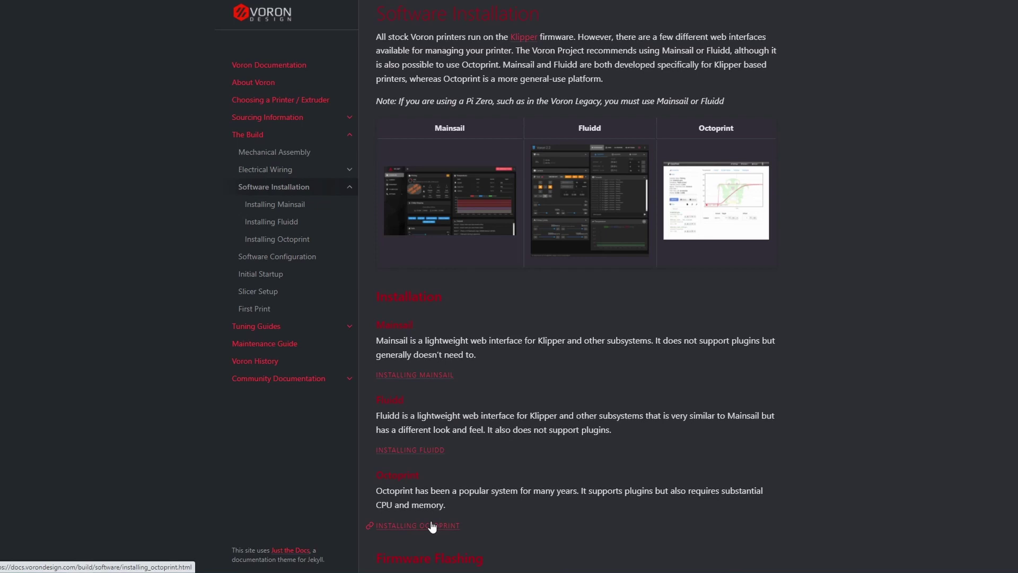
left_click(444, 380)
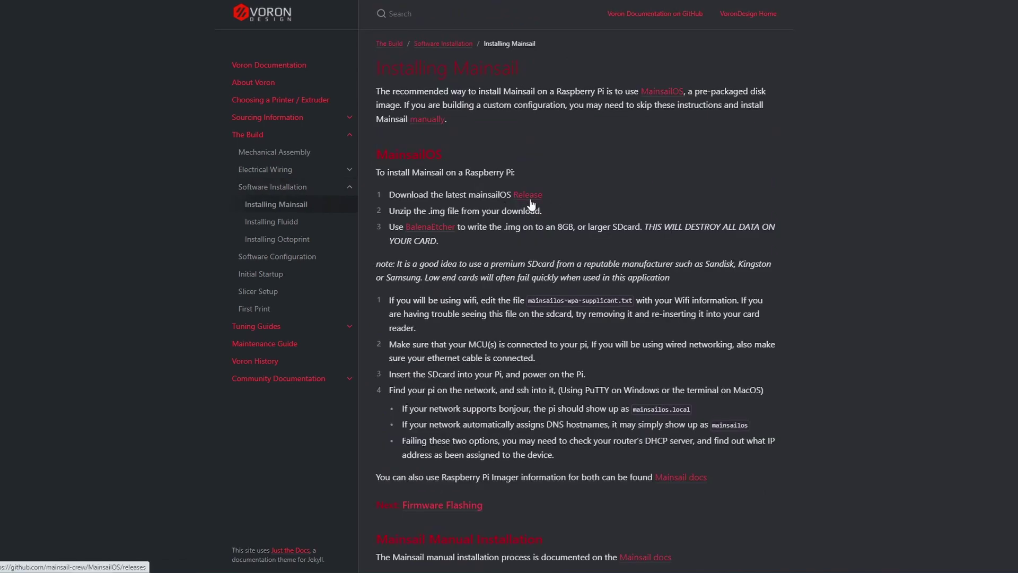
Download mainsailos-rpi-lite-0.5.0.zip from the MainsailOS 0.5.0 release on GitHub
left_click(529, 200)
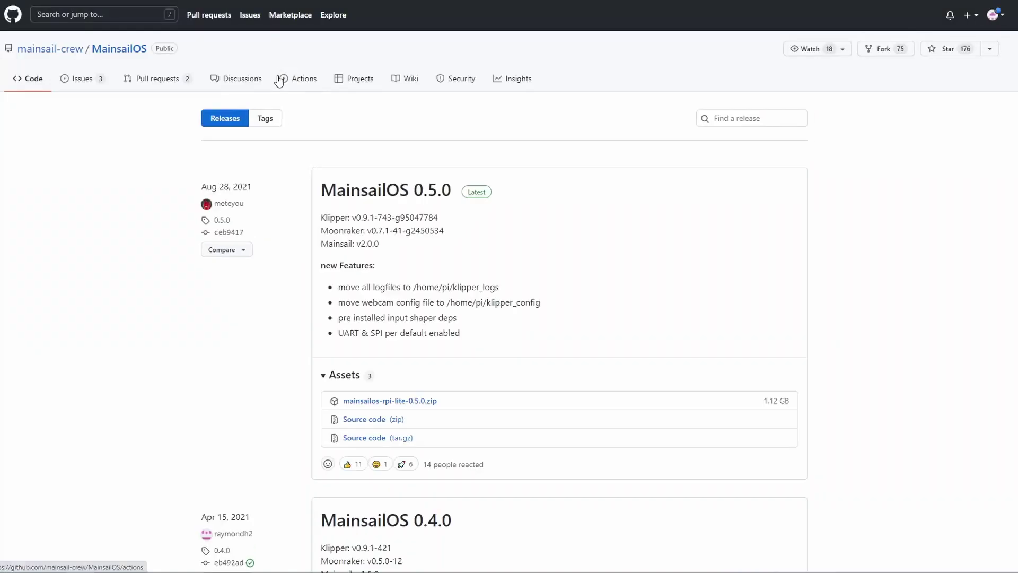
scroll(447, 299, "down", 1)
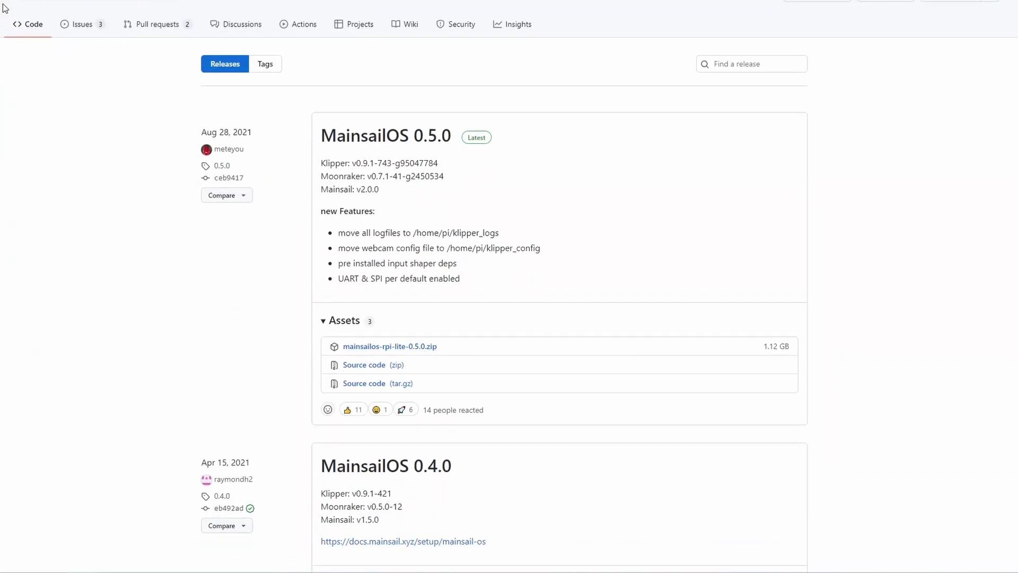
left_click(425, 347)
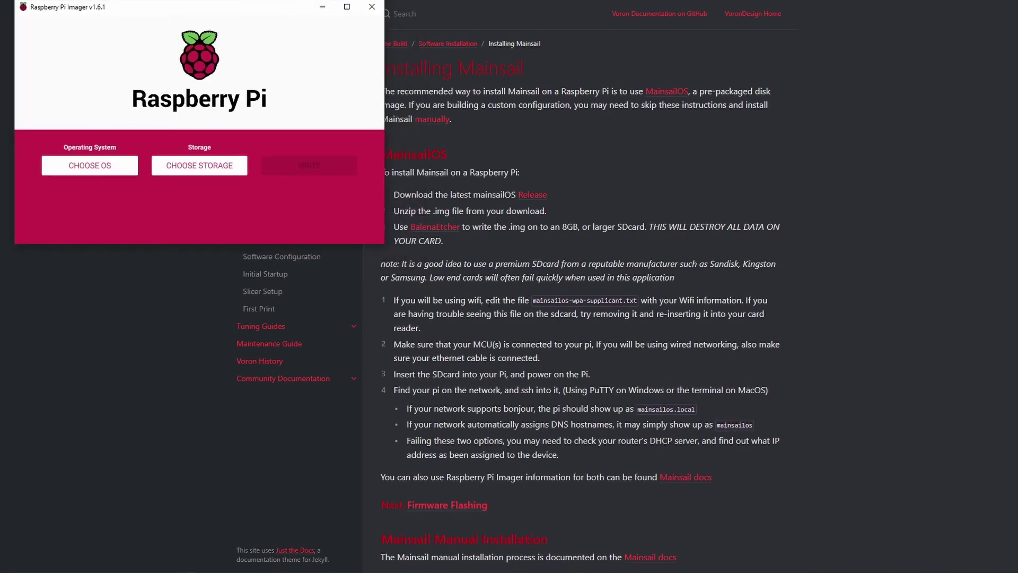
Enlarge the Imager window and select OctoPi (stable) under Other specific purpose OS
left_click_drag(383, 241, 1013, 537)
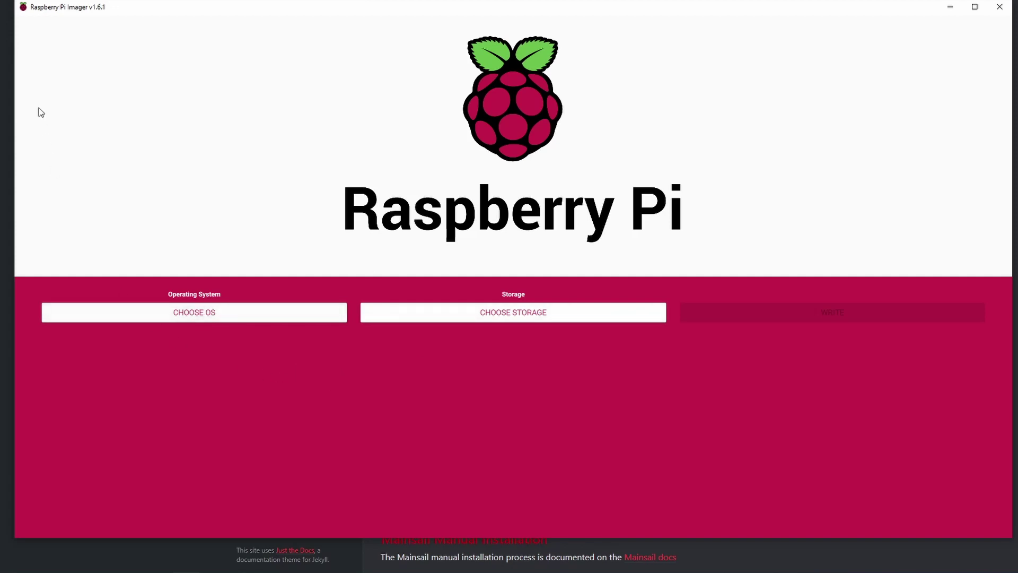
left_click(207, 314)
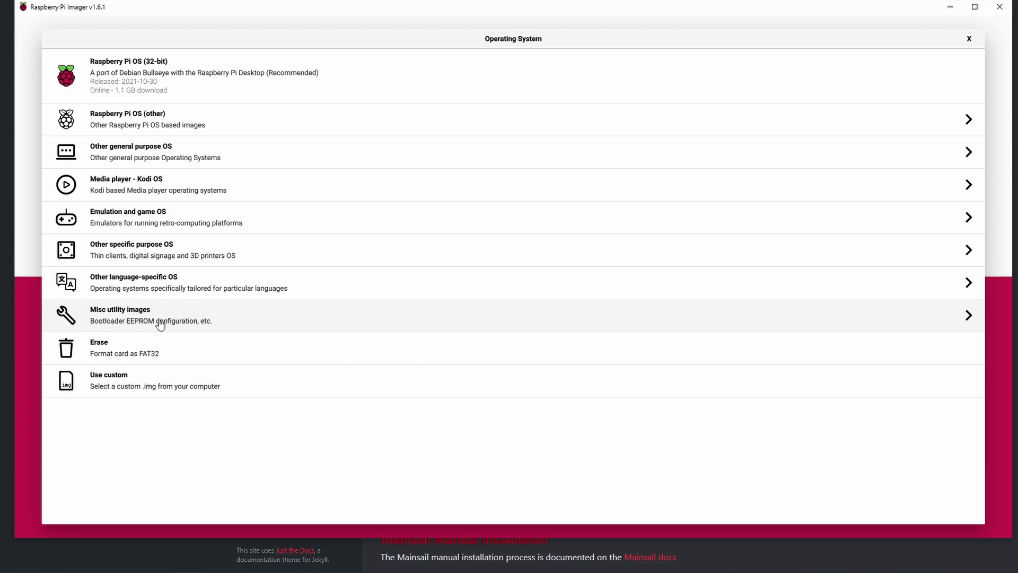
left_click(147, 253)
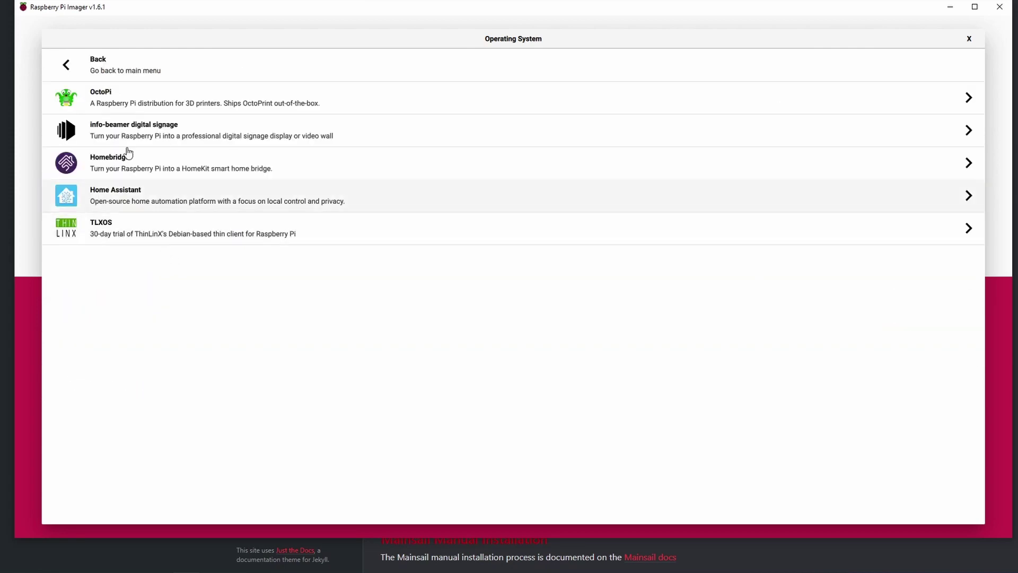
left_click(101, 109)
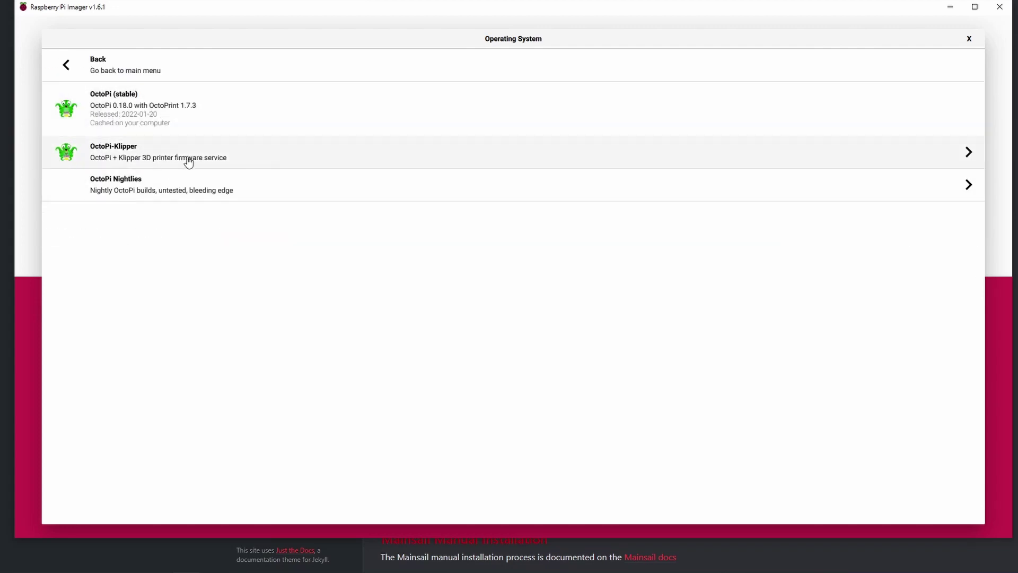
left_click(177, 122)
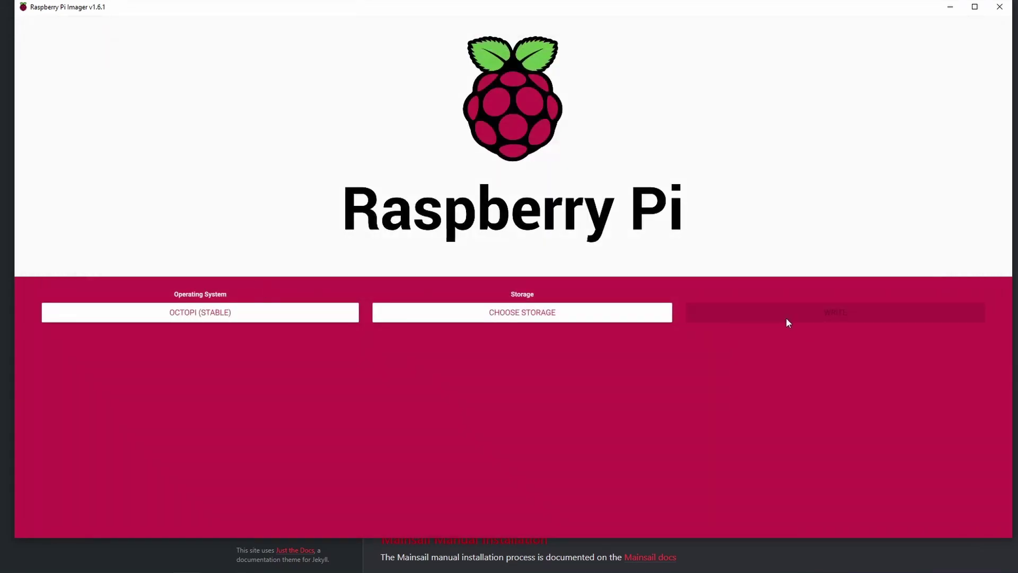
Reopen the OS chooser and go back to the top-level category list
left_click(185, 317)
left_click(70, 66)
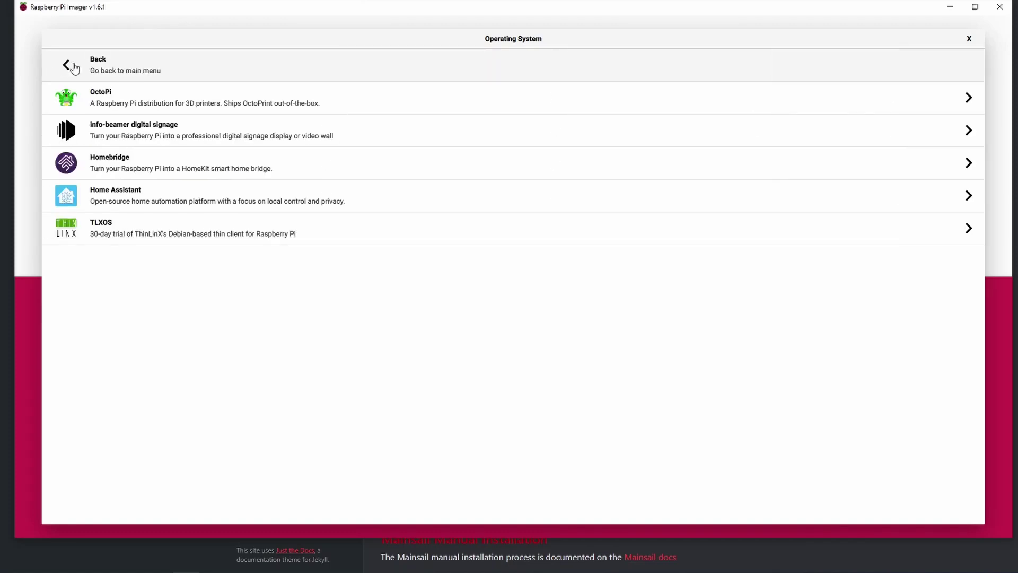
left_click(69, 66)
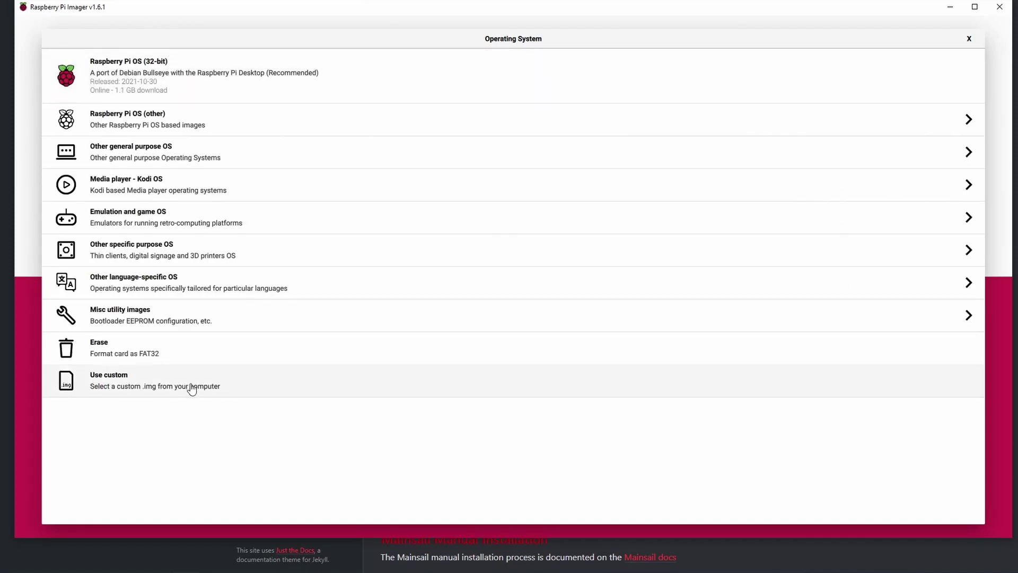
Use custom image mainsailos-raspios-lite-latest.img and target the USB Mass Storage Device
left_click(115, 387)
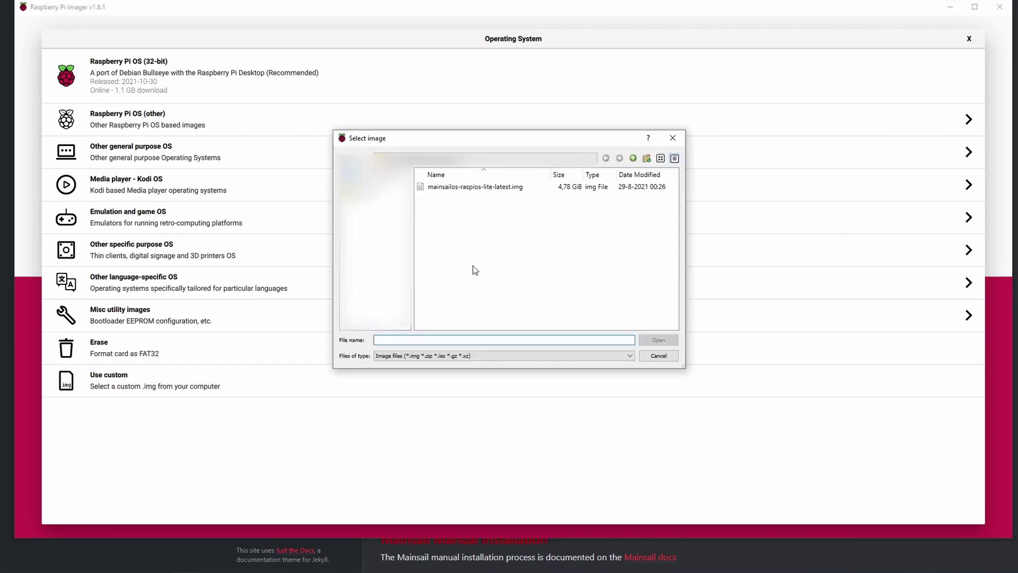
double_click(476, 193)
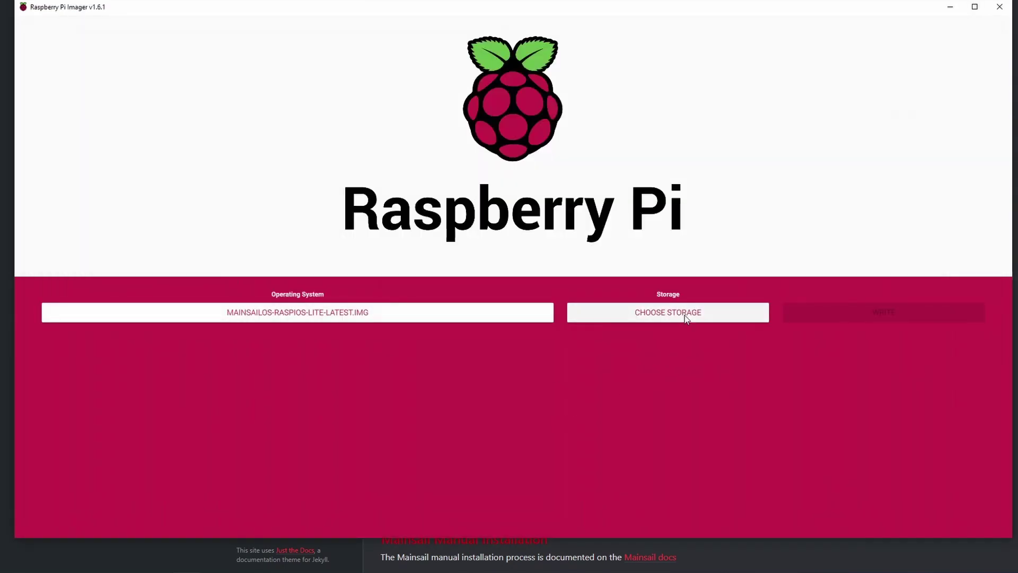
left_click(684, 315)
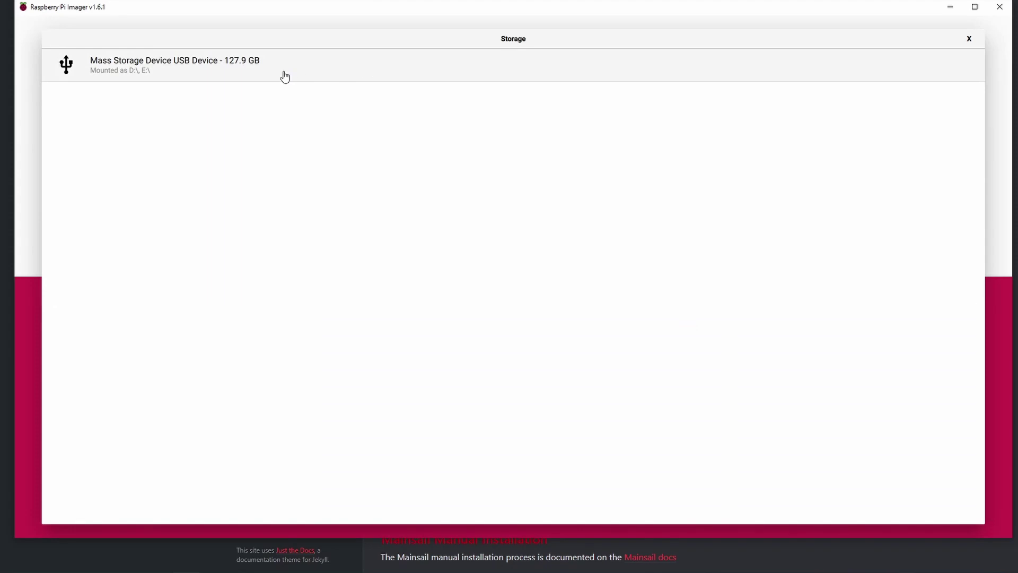
left_click(285, 77)
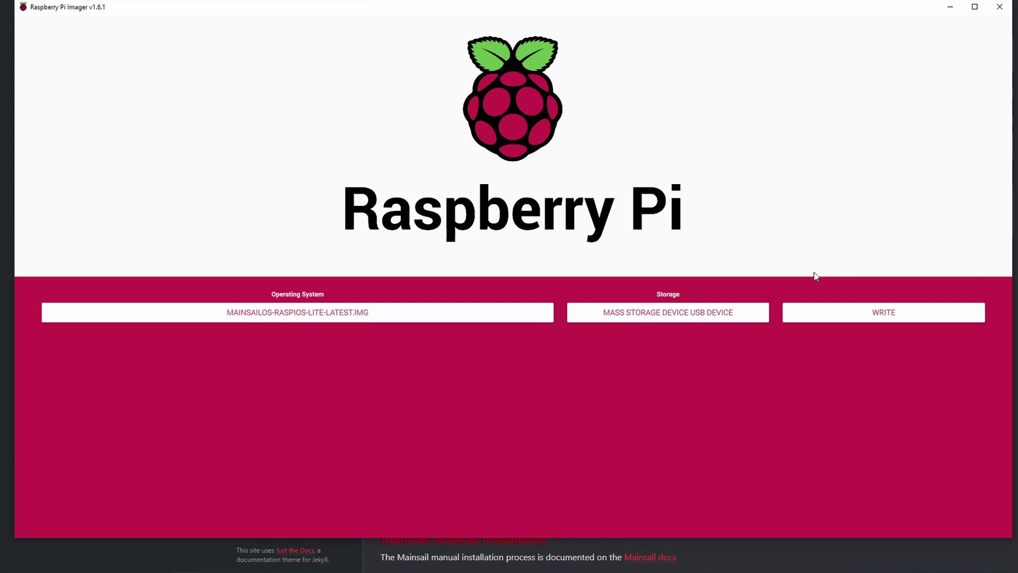
key("ctrl+shift+x")
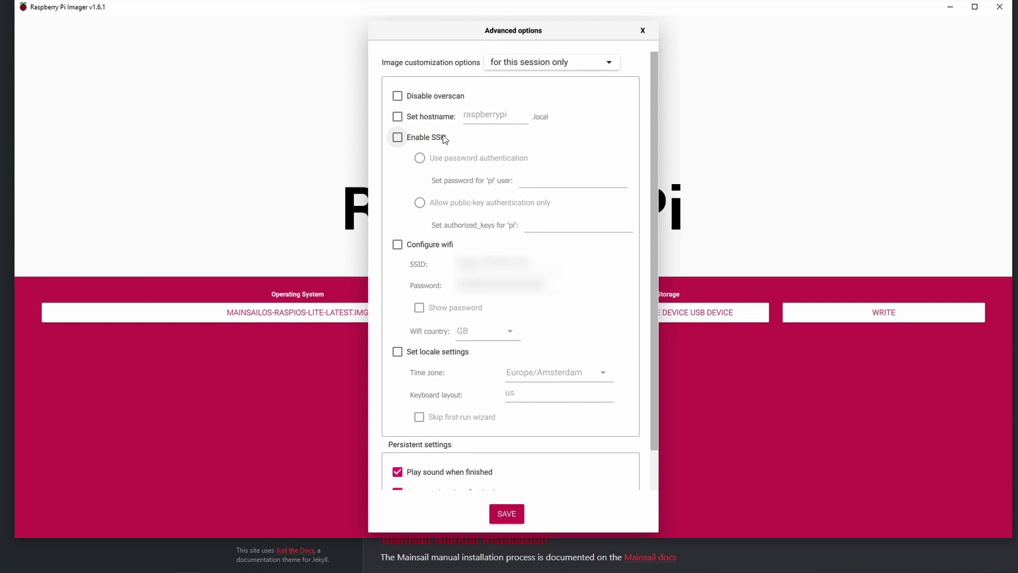
Enable SSH with a pi user password and Wi-Fi with country NL, then save
left_click(428, 138)
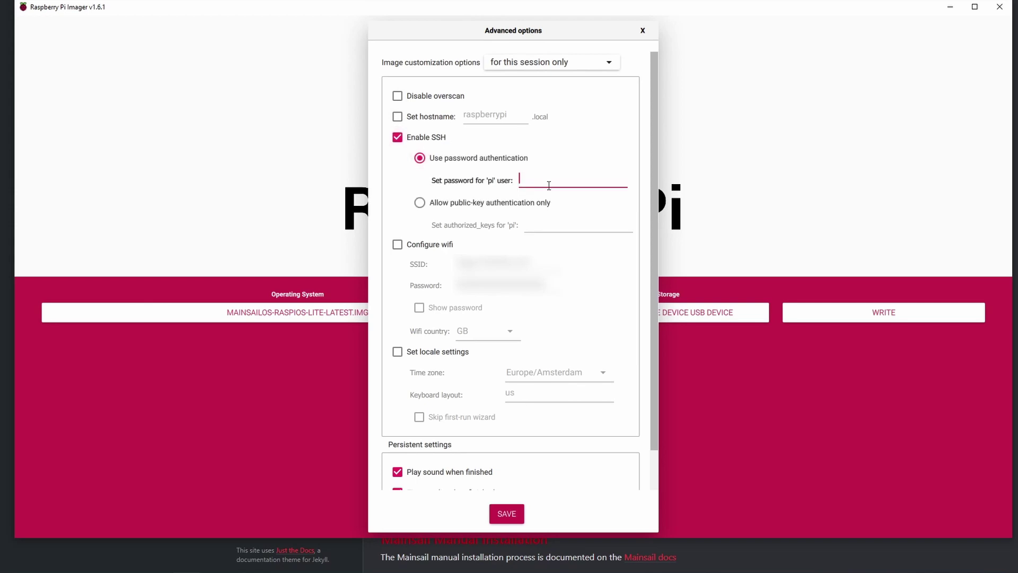
type("****")
left_click(397, 248)
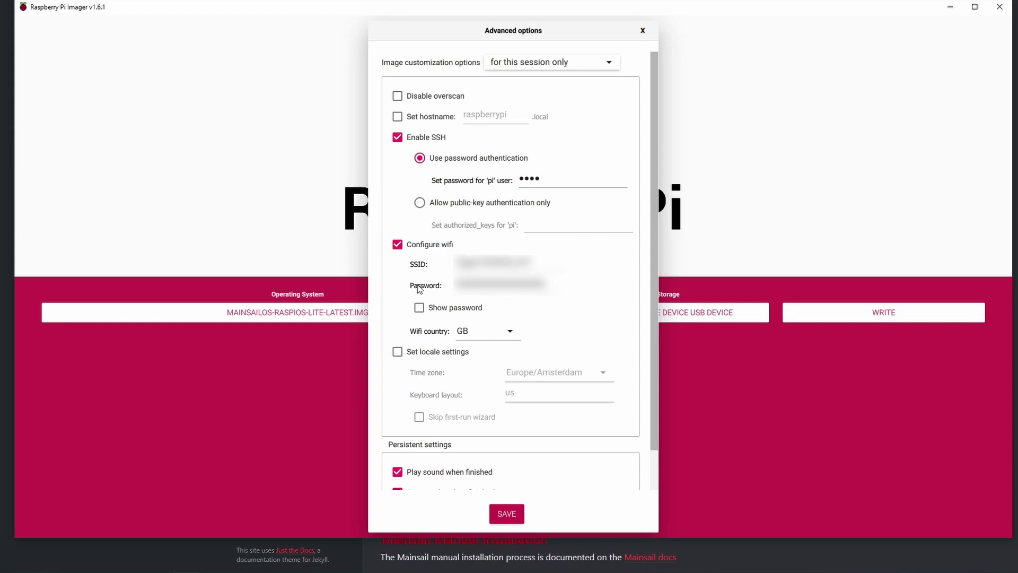
left_click(467, 333)
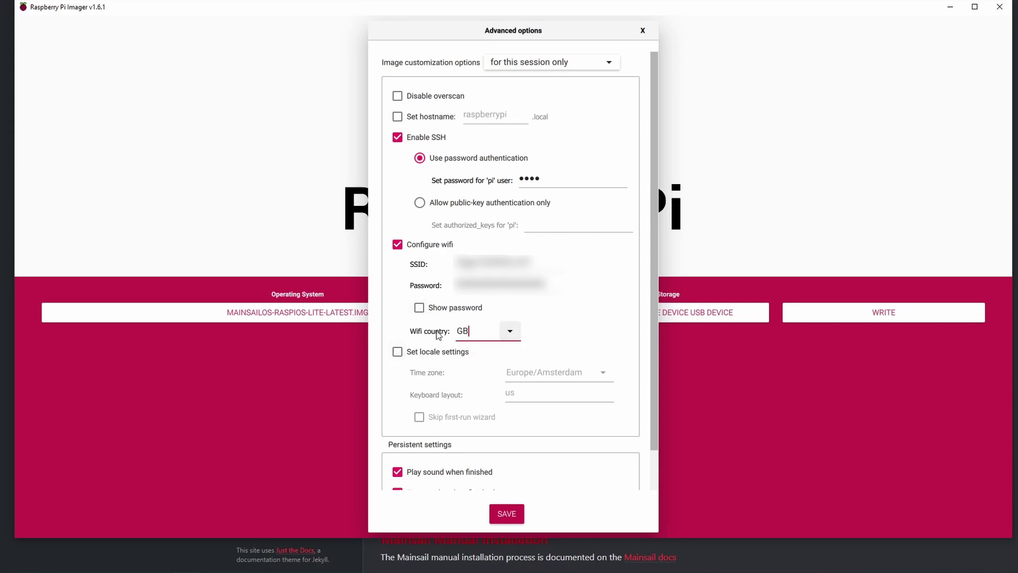
key("BackSpace")
key("BackSpace")
type("NL")
scroll(438, 458, "down", 2)
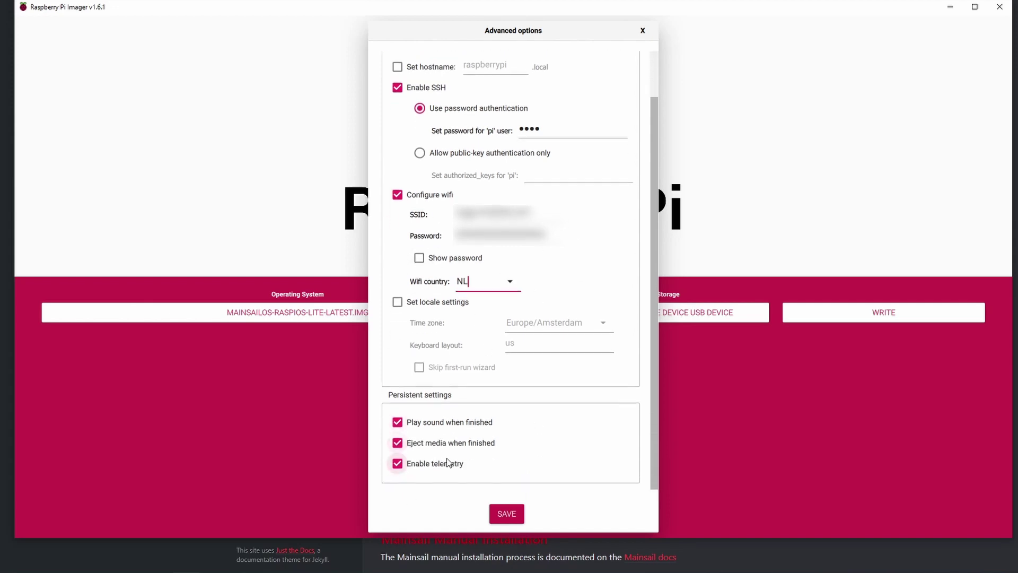
left_click(511, 517)
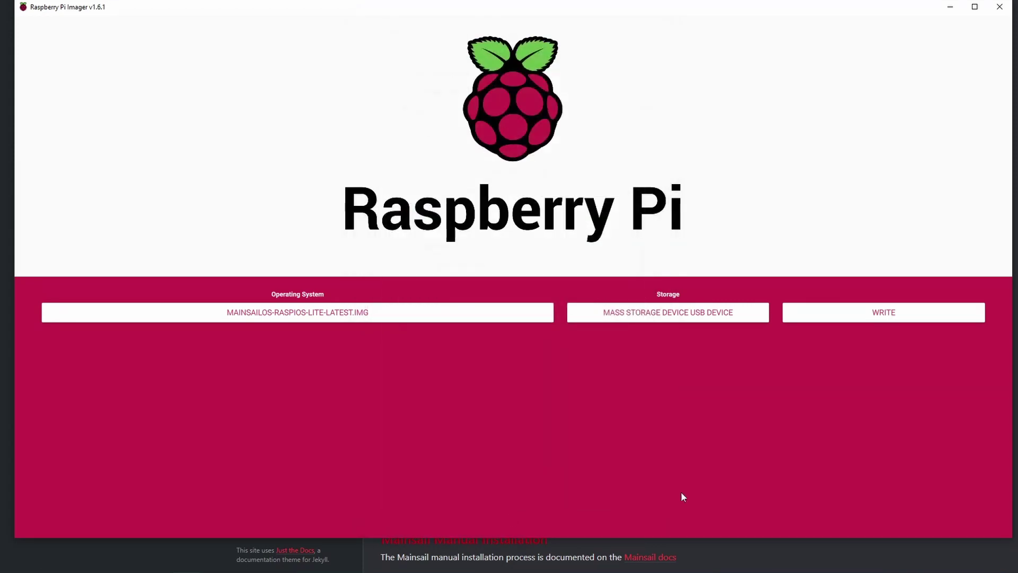
Write mainsailos-raspios-lite-latest.img to the USB Mass Storage Device, confirming the erase
left_click(877, 319)
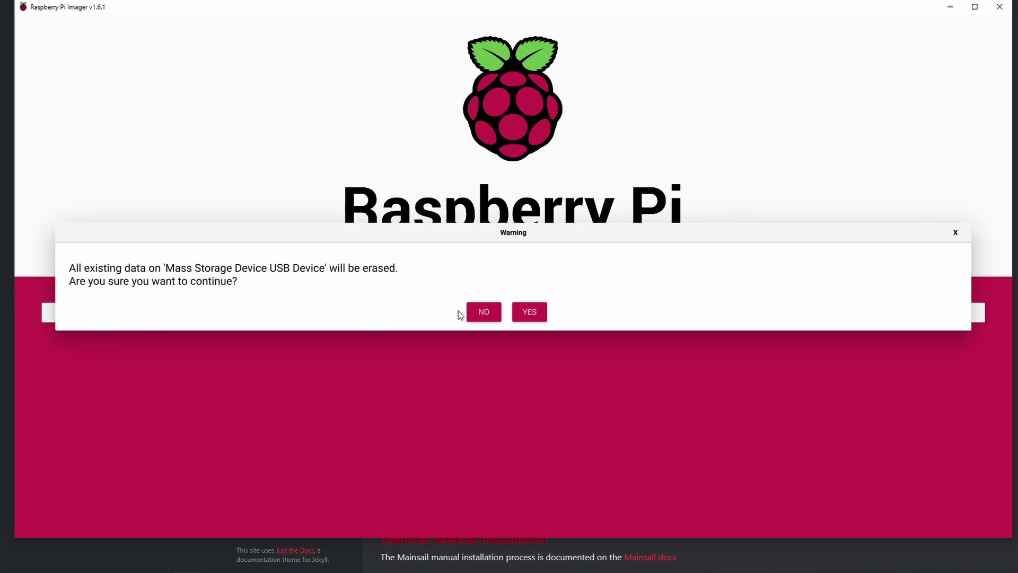
left_click(531, 313)
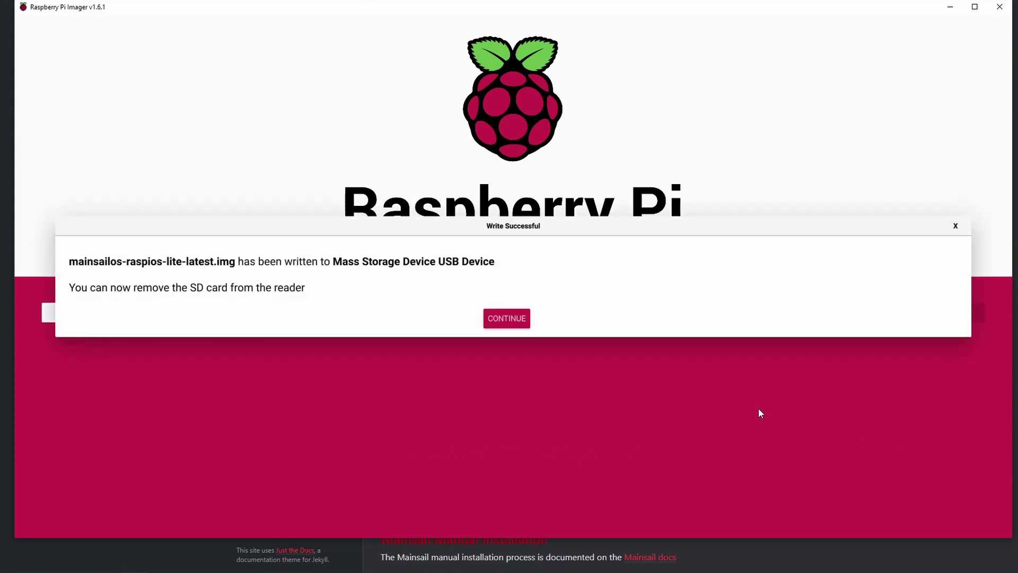
Dismiss Raspberry Pi Imager's Write Successful message
left_click(501, 319)
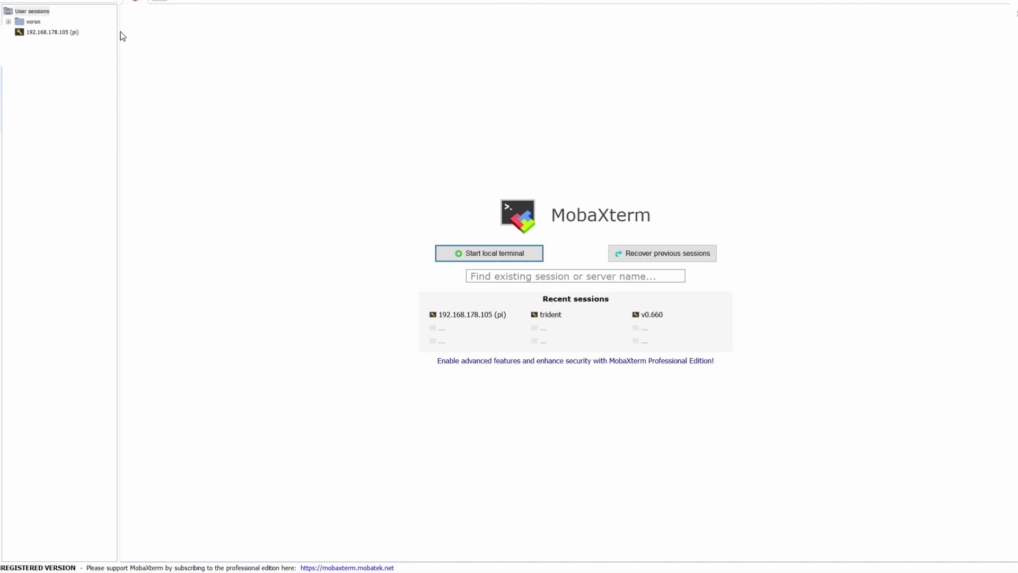
Point the pi session at 192.168.178.103 and connect, trusting the new host key
left_click(73, 35)
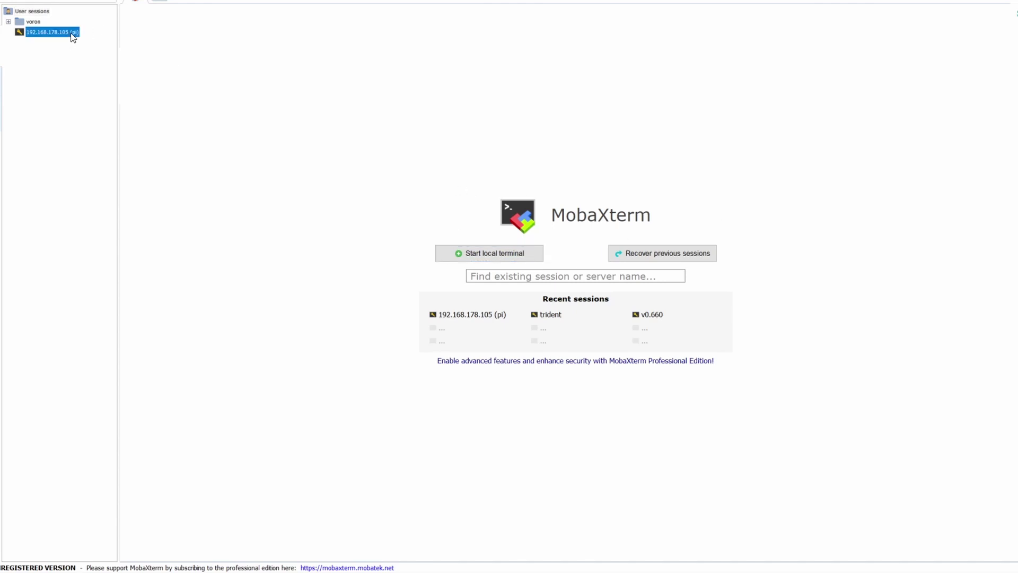
right_click(73, 35)
left_click(82, 45)
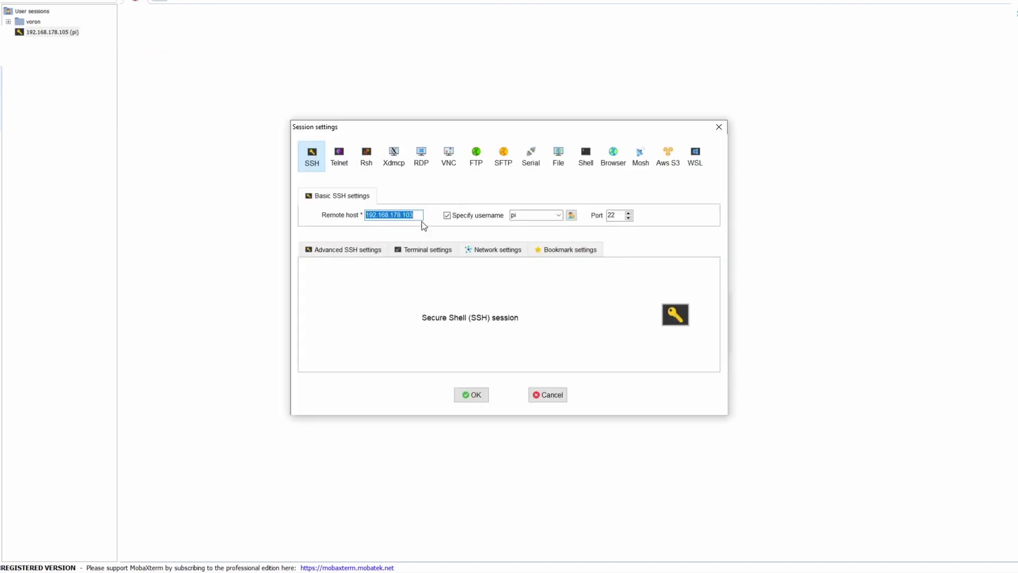
left_click(471, 395)
double_click(56, 31)
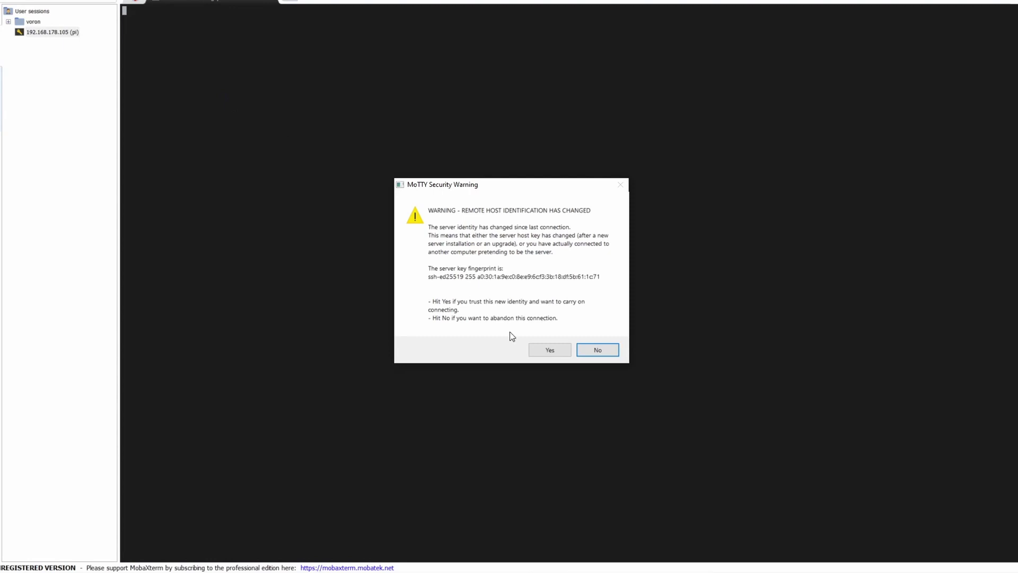
left_click(550, 350)
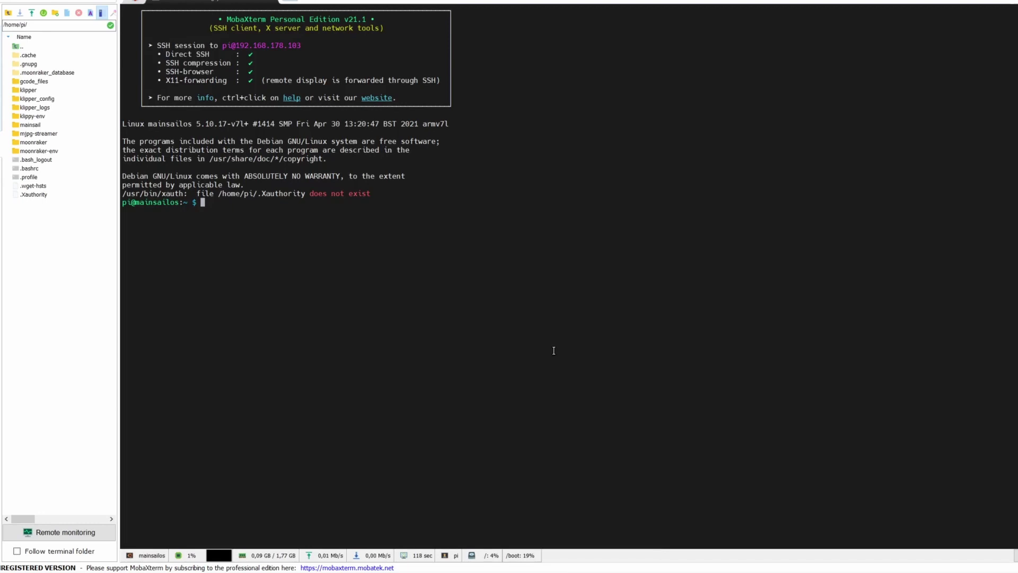
Open /etc/dhcpcd.conf in nano with sudo
type("sudo")
key("BackSpace")
key("BackSpace")
key("BackSpace")
key("BackSpace")
key("BackSpace")
type("sudo nano /etc/dhcpcd.conf")
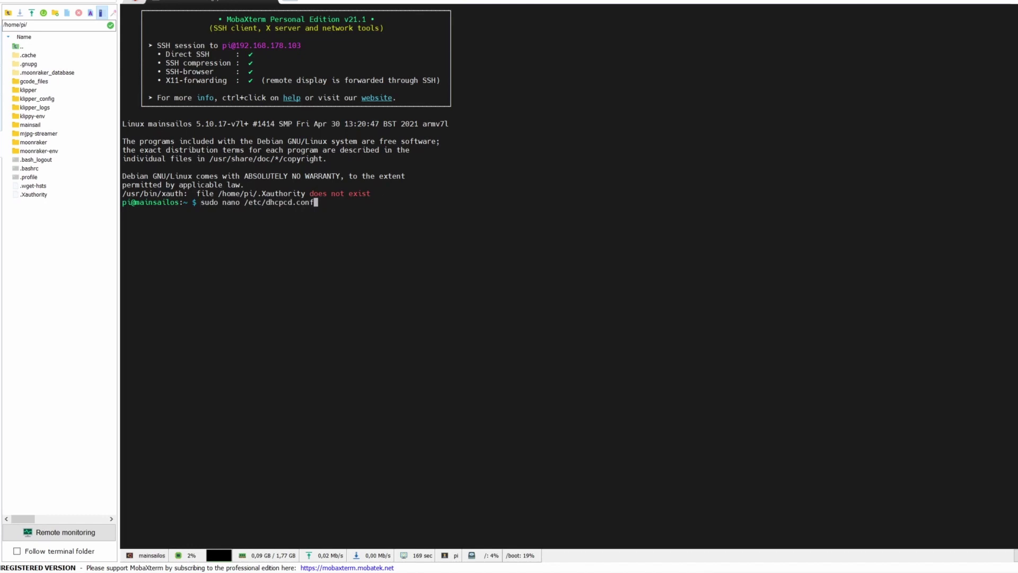
key("Return")
key("Return")
key("Down")
key("Down")
key("Down")
key("Down")
key("Down")
key("Down")
key("Down")
key("Down")
key("Down")
key("Down")
key("Down")
key("Down")
key("Down")
key("Down")
key("Down")
key("Down")
key("Down")
key("Down")
key("Down")
key("Down")
key("Down")
key("Down")
key("Down")
key("Down")
key("Down")
key("Down")
key("Down")
key("Down")
key("Down")
key("Down")
key("Down")
key("Down")
key("Down")
key("Down")
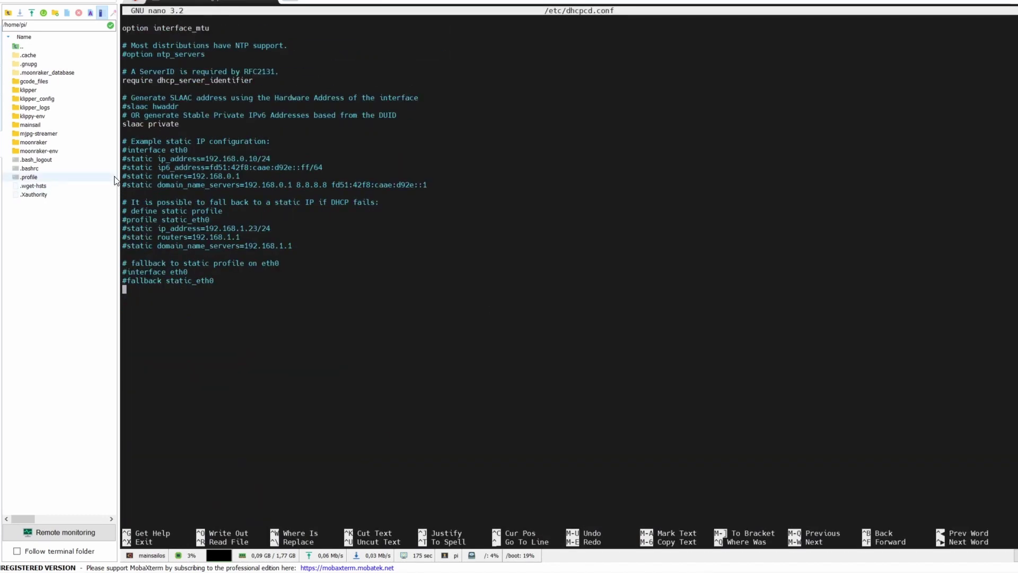
Copy the static IP example to the file's end under a '#Static IP Address For Wi-Fi' heading
left_click_drag(121, 150, 434, 180)
key("ctrl+c")
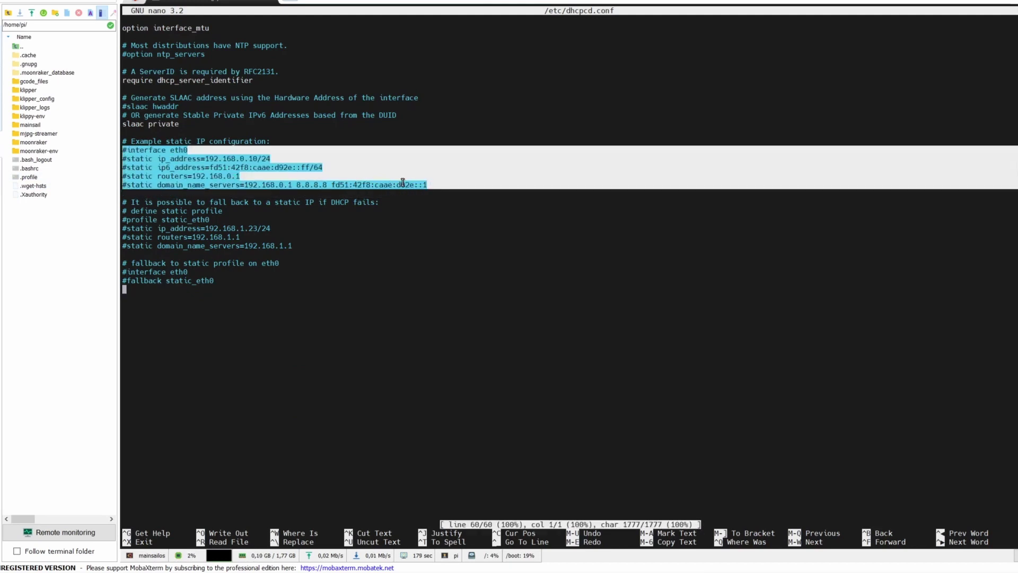
left_click(163, 309)
key("Return")
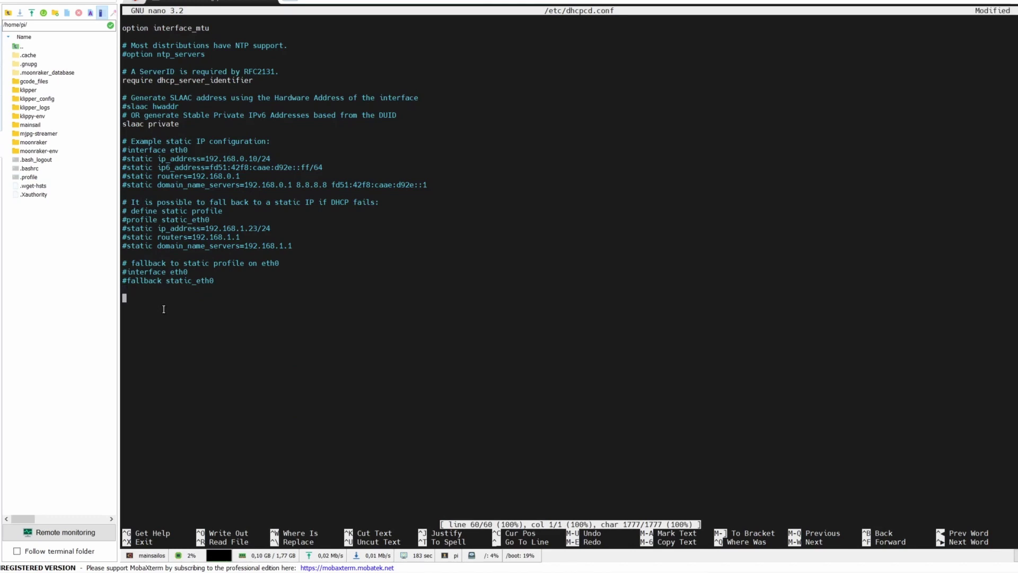
right_click(230, 296)
left_click(468, 325)
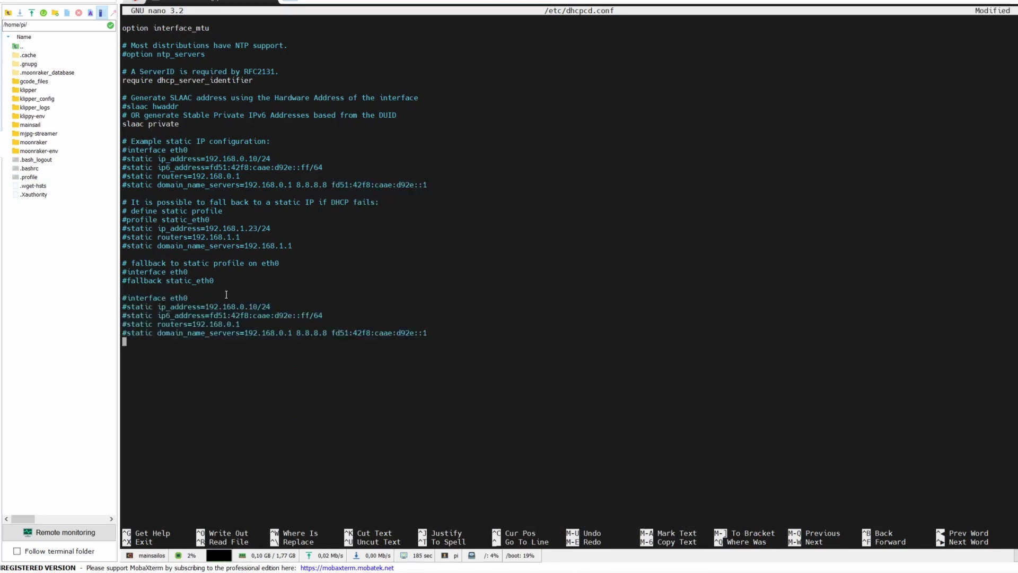
key("Up")
key("Up")
key("Up")
key("Up")
key("Up")
key("Up")
key("Return")
type("#Static IP Address For Wi-Fi")
key("Down")
Rename the interface to wlan0, uncomment the lines, and delete the ip6_address line
key("Right")
key("Right")
key("BackSpace")
key("BackSpace")
key("BackSpace")
key("BackSpace")
type("wlan0")
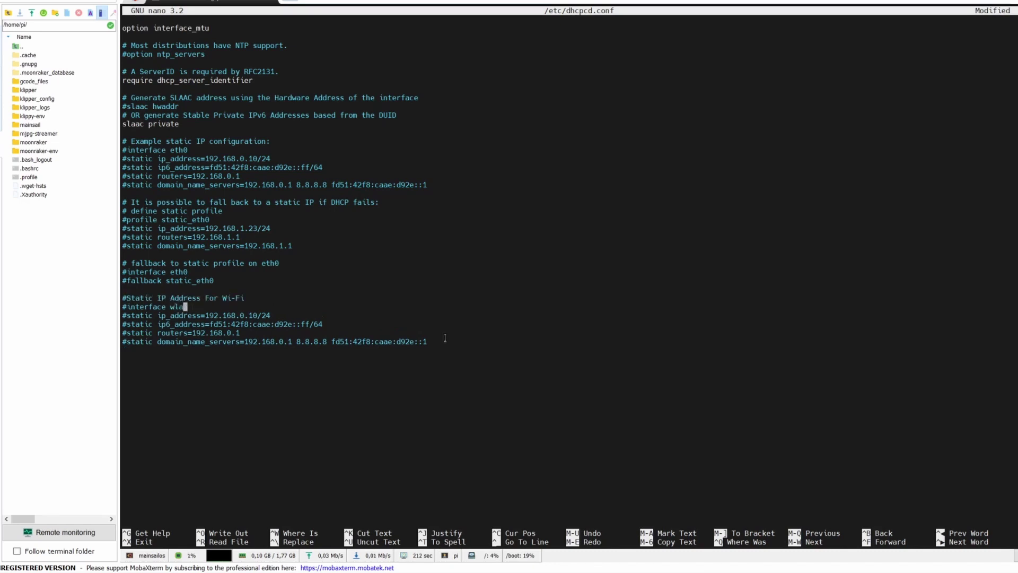
key("Left")
key("Left")
key("Left")
key("Left")
key("Left")
key("Left")
key("Left")
key("Left")
key("Left")
key("Left")
key("Left")
key("Left")
key("Left")
key("Left")
key("BackSpace")
key("Down")
key("Delete")
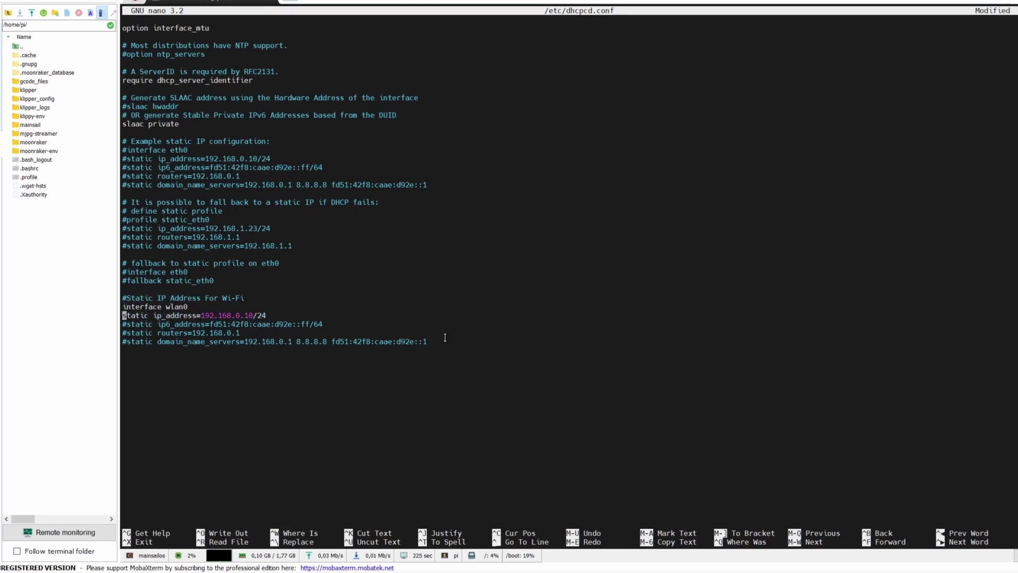
key("Down")
key("Delete")
key("Delete")
key("Delete")
key("Delete")
key("Delete")
key("Delete")
key("Delete")
key("Delete")
key("Delete")
key("Delete")
key("Delete")
key("Delete")
key("Delete")
key("Delete")
key("Delete")
key("Delete")
key("Delete")
key("Delete")
key("Delete")
key("Delete")
key("Delete")
key("Delete")
key("Delete")
key("Delete")
Change the static ip_address to 192.168.178.178/24
key("Delete")
key("Down")
key("Delete")
key("Up")
key("Up")
type("0")
key("BackSpace")
key("Down")
key("Right")
key("Right")
key("Right")
key("Right")
key("Right")
key("Right")
key("Right")
key("Right")
key("Right")
key("Right")
key("Right")
key("Right")
key("Right")
key("Right")
key("Right")
key("Right")
key("Right")
key("Right")
key("Right")
key("Right")
key("Right")
key("Delete")
type("178")
key("Right")
key("Right")
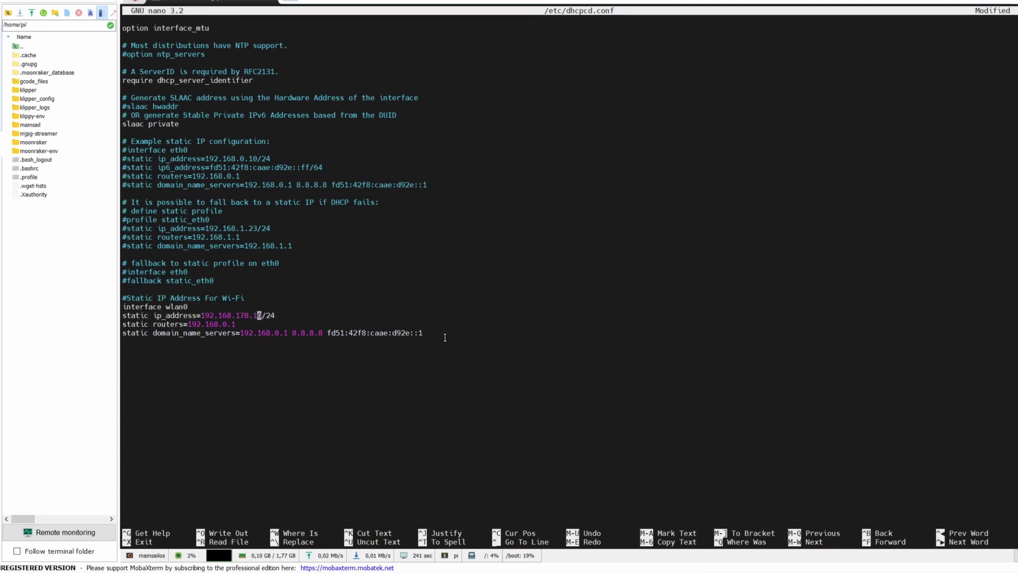
key("Delete")
type("78")
Set routers and DNS servers to 192.168.178.1, removing the extra DNS entries
key("Down")
key("Left")
key("Left")
key("BackSpace")
type("178")
key("Down")
key("Right")
key("Right")
key("Right")
key("Right")
key("Right")
key("Right")
key("Right")
key("Right")
key("Right")
key("Right")
key("Right")
key("Right")
key("Right")
key("Right")
key("Left")
key("Left")
key("Left")
key("Left")
key("BackSpace")
type("178")
key("Right")
key("Right")
key("Delete")
key("Delete")
key("Delete")
key("Delete")
key("Delete")
key("Delete")
key("Delete")
key("Delete")
key("Delete")
key("Delete")
key("Delete")
key("Delete")
key("Delete")
key("Delete")
key("Delete")
key("Delete")
key("Delete")
key("Delete")
key("Delete")
key("Delete")
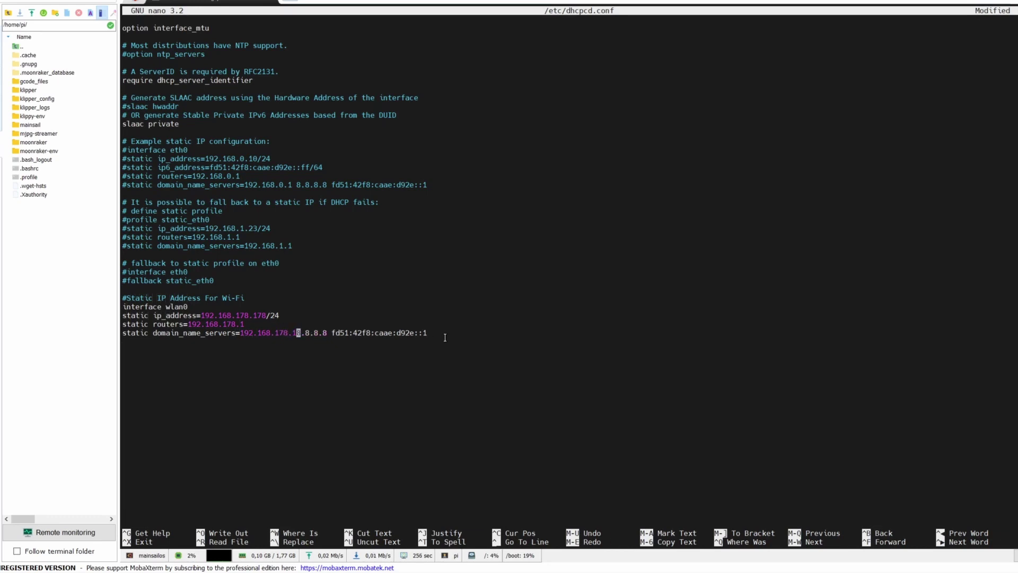
key("Delete")
key("Delete")
key("Delete")
key("Delete")
Save /etc/dhcpcd.conf and exit nano
key("ctrl+x")
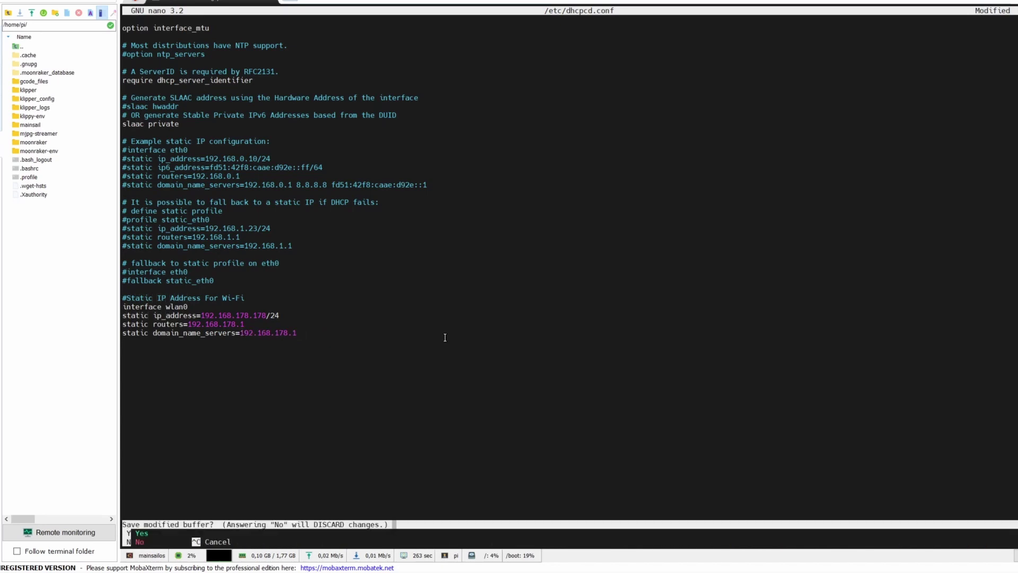
key("y")
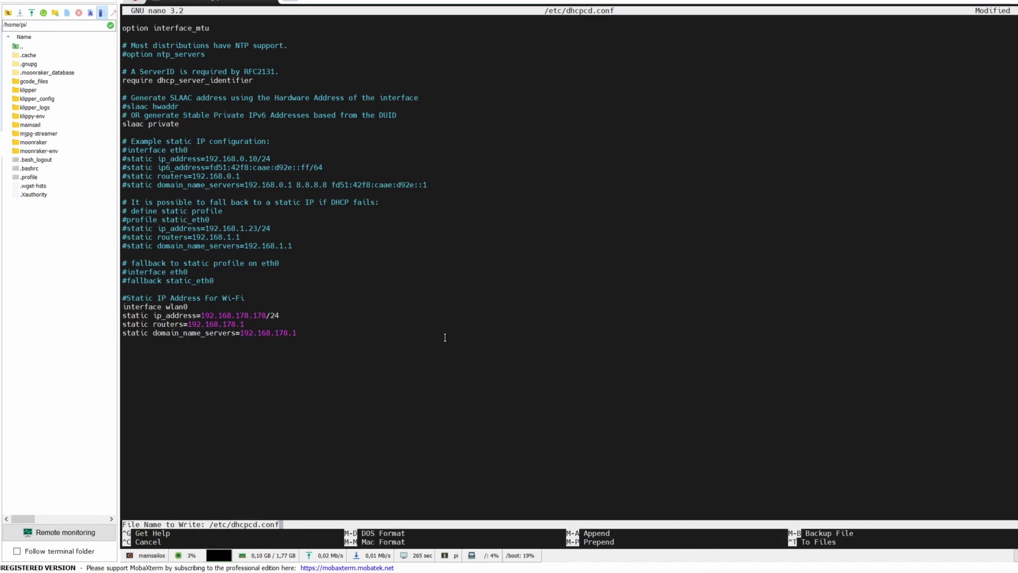
key("Return")
Reboot the Pi with sudo reboot and open the trident session in the voron folder
type("sud")
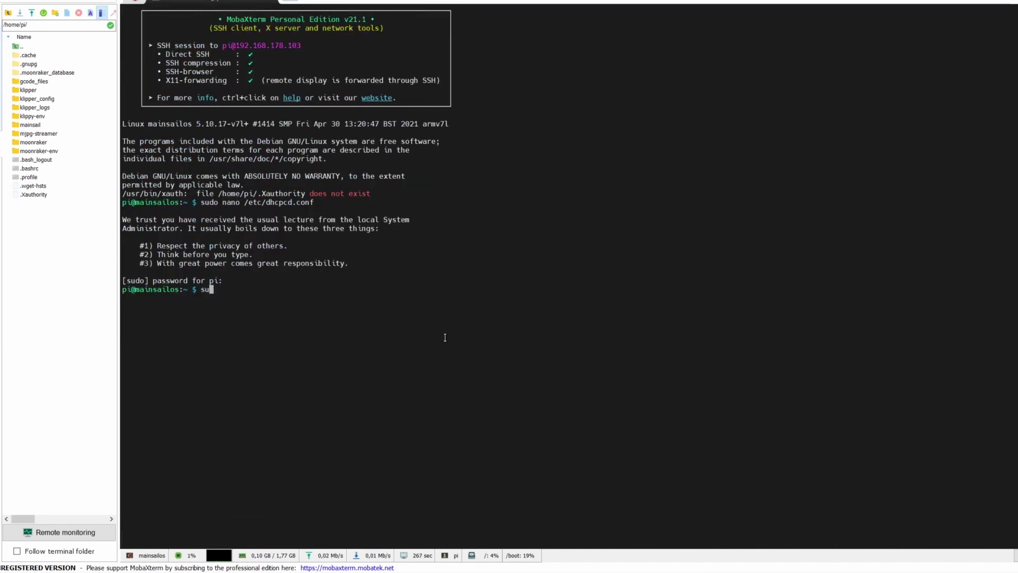
type("o reboot")
key("Return")
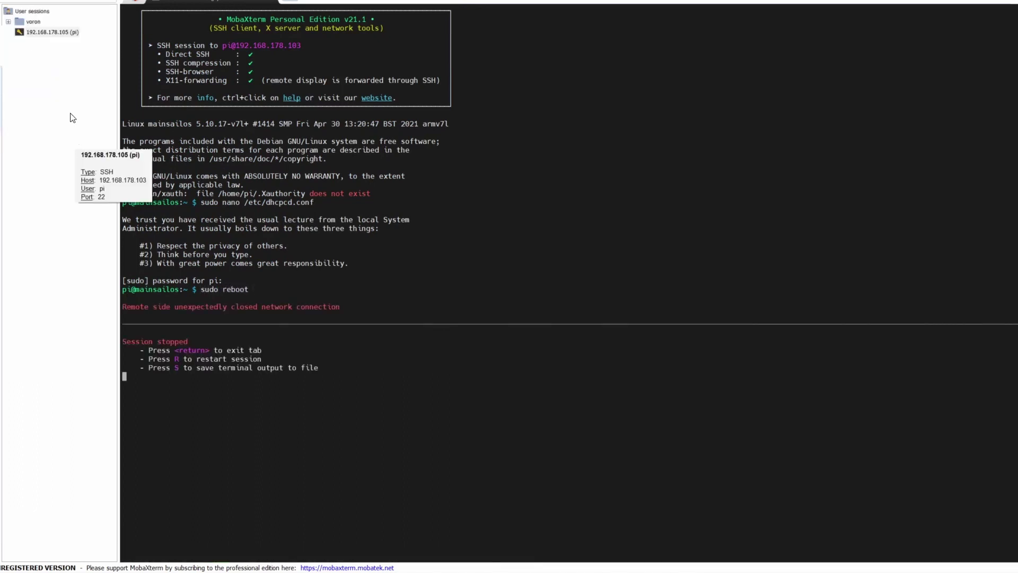
double_click(16, 21)
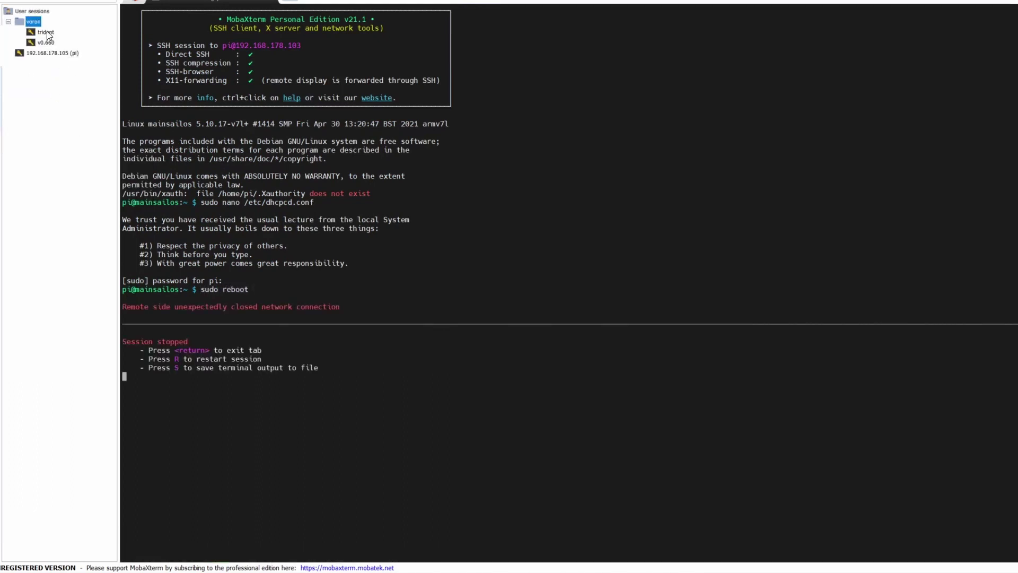
double_click(45, 32)
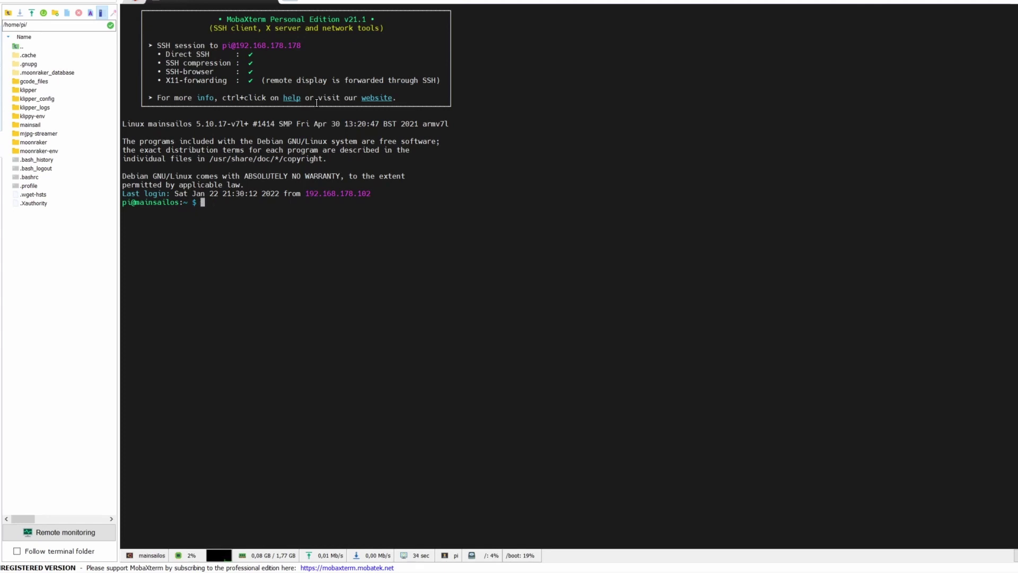
Refresh the Pi's package lists with sudo apt-get update -y
type("sudo apt-get update -y")
key("Return")
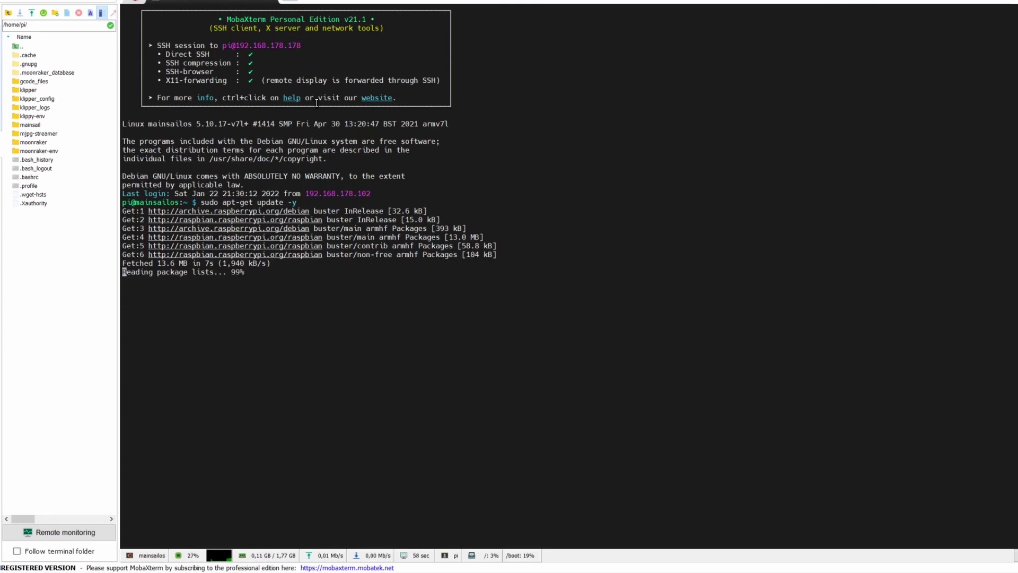
Upgrade the Pi's packages with sudo apt-get upgrade -y, then run sudo apt-get clean
type("sudo apt-get upgrade -y")
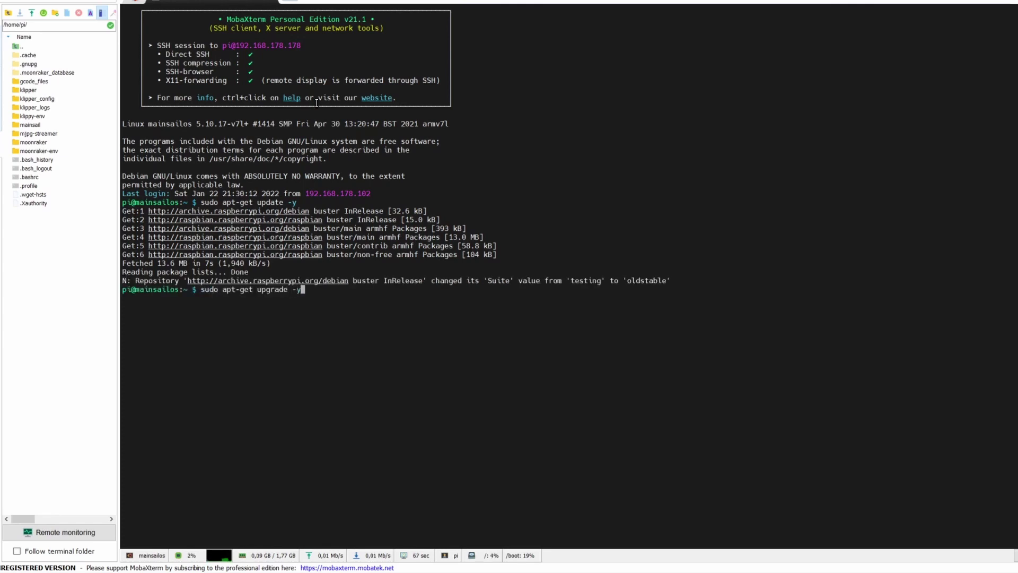
key("Return")
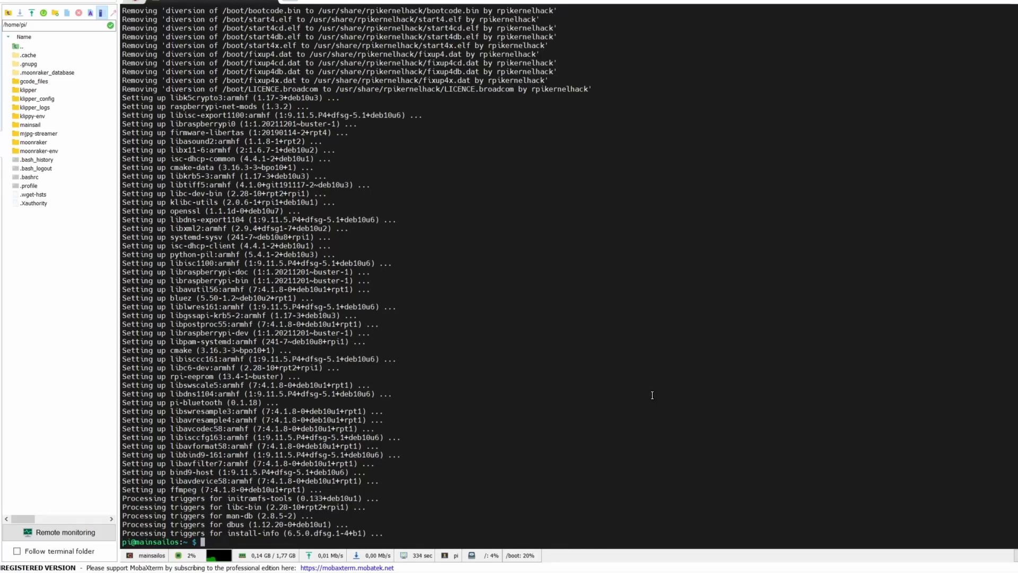
type("sudo apt-get clean")
key("Return")
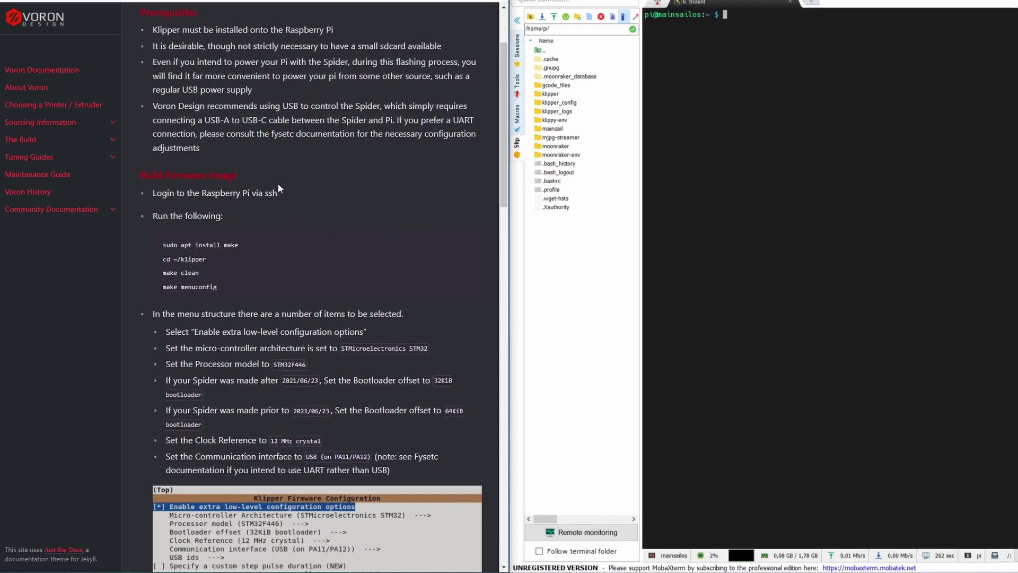
Install make on the Pi with sudo apt install make, copied from the guide
left_click_drag(247, 247, 156, 247)
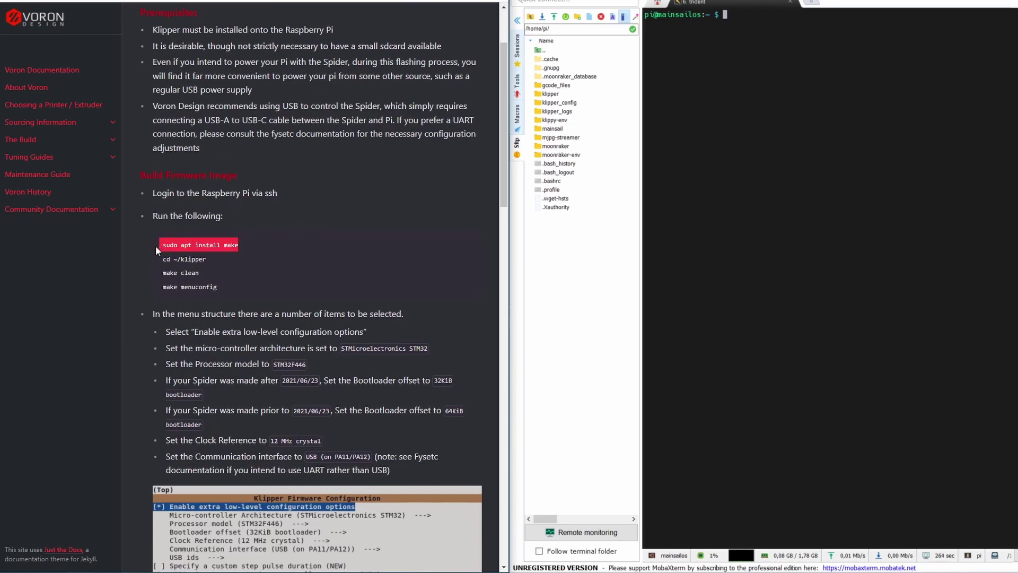
left_click(237, 245)
left_click_drag(240, 246, 163, 245)
right_click(677, 127)
key("Return")
key("Return")
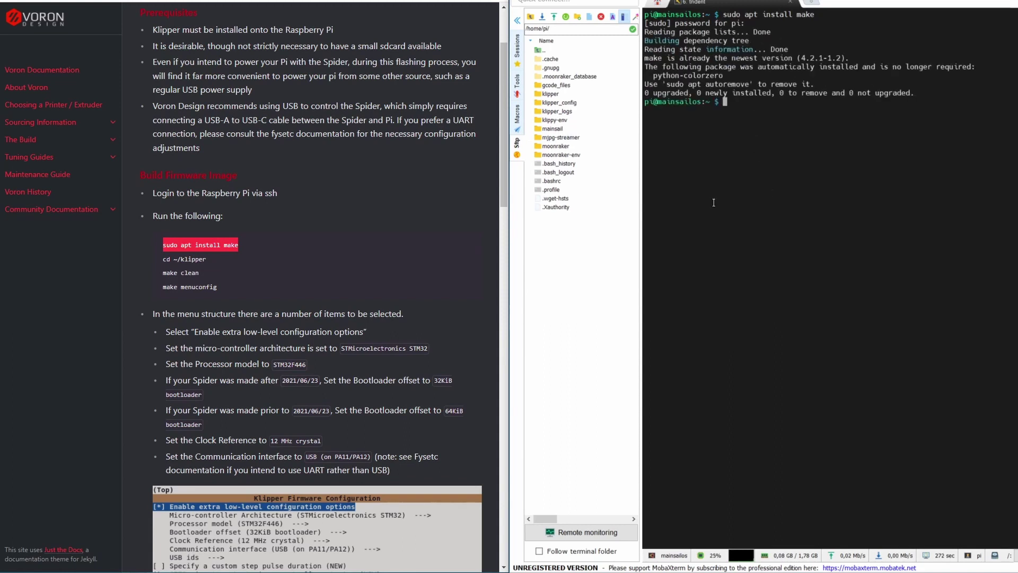
Change into the Klipper source folder with cd ~/klipper, pasted from the guide
left_click_drag(646, 94, 811, 94)
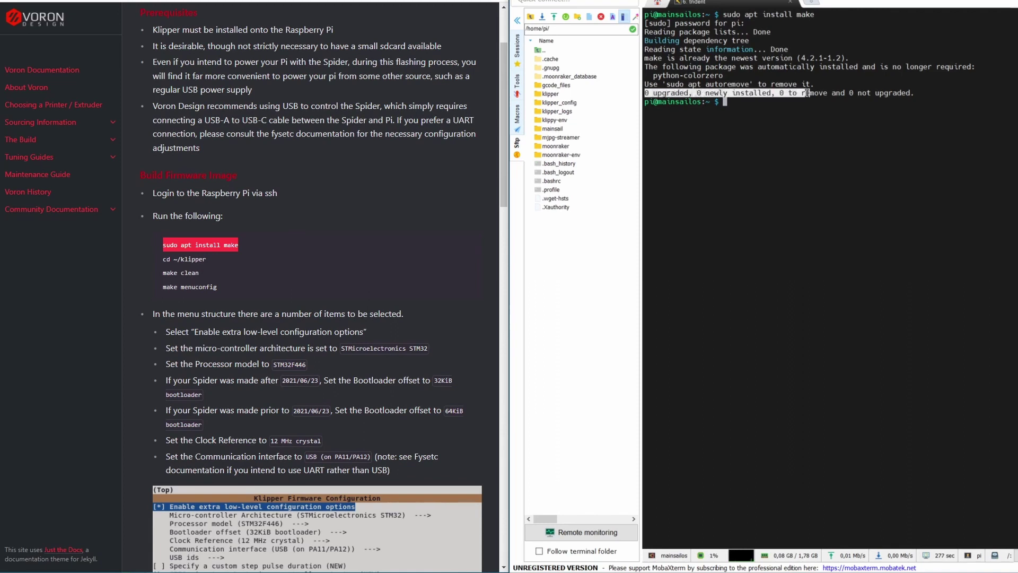
left_click(810, 93)
left_click(253, 274)
left_click_drag(208, 259, 162, 260)
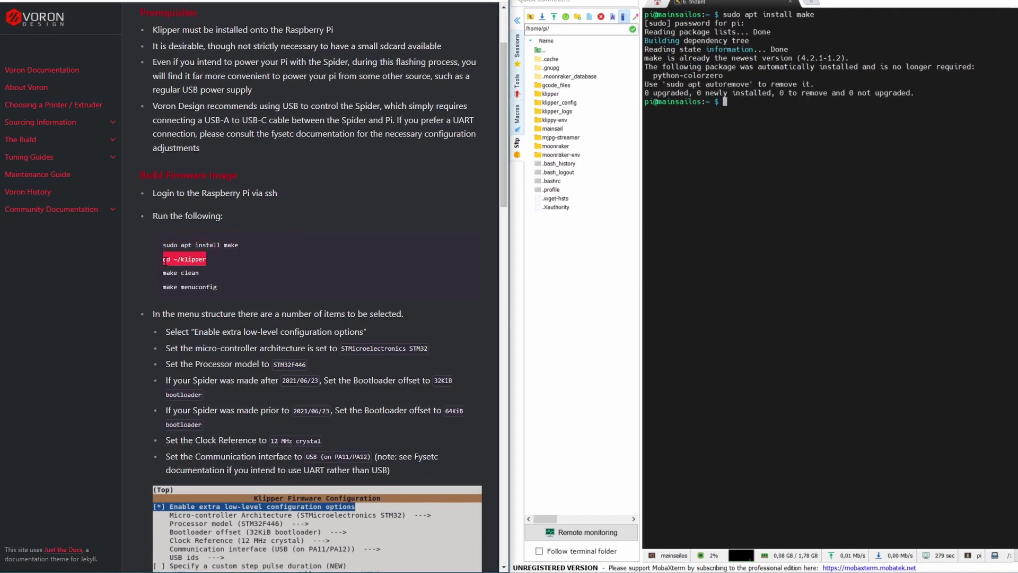
right_click(728, 147)
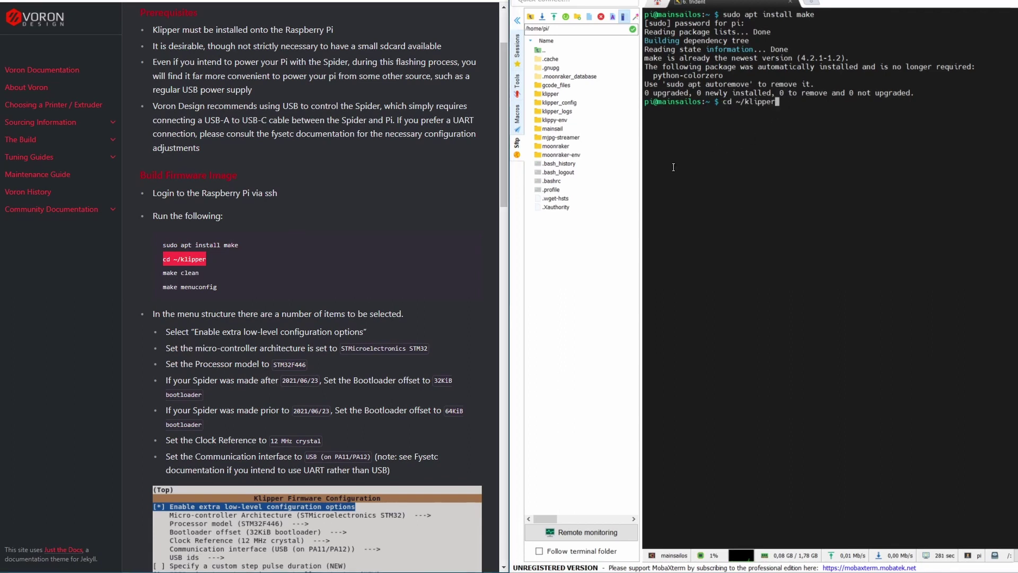
left_click(209, 278)
left_click_drag(208, 277, 163, 273)
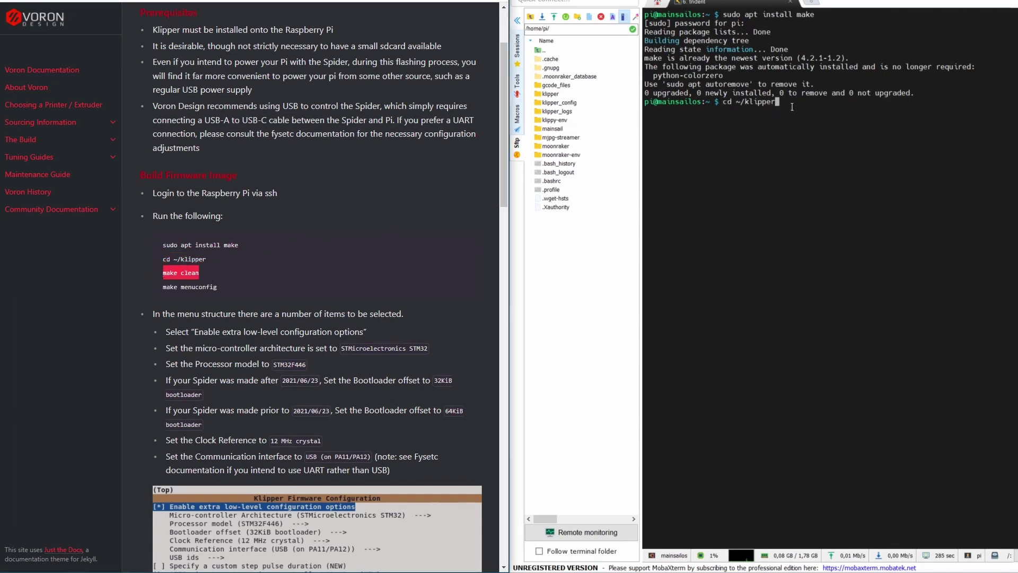
key("Return")
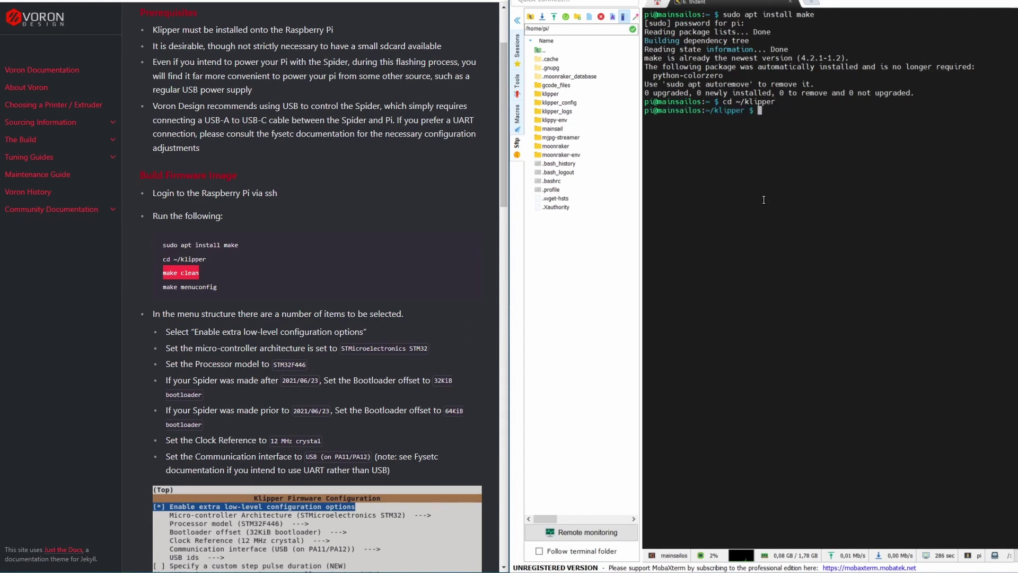
Run make clean, then make menuconfig to bring up the firmware configuration menu
type("make clean")
key("Return")
type("make menuconfi")
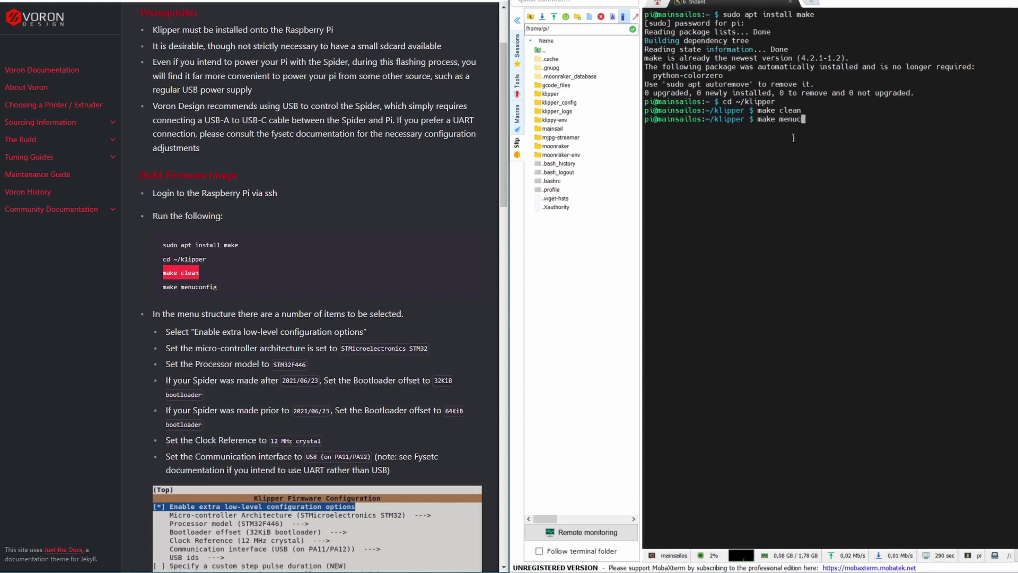
type("g")
key("Return")
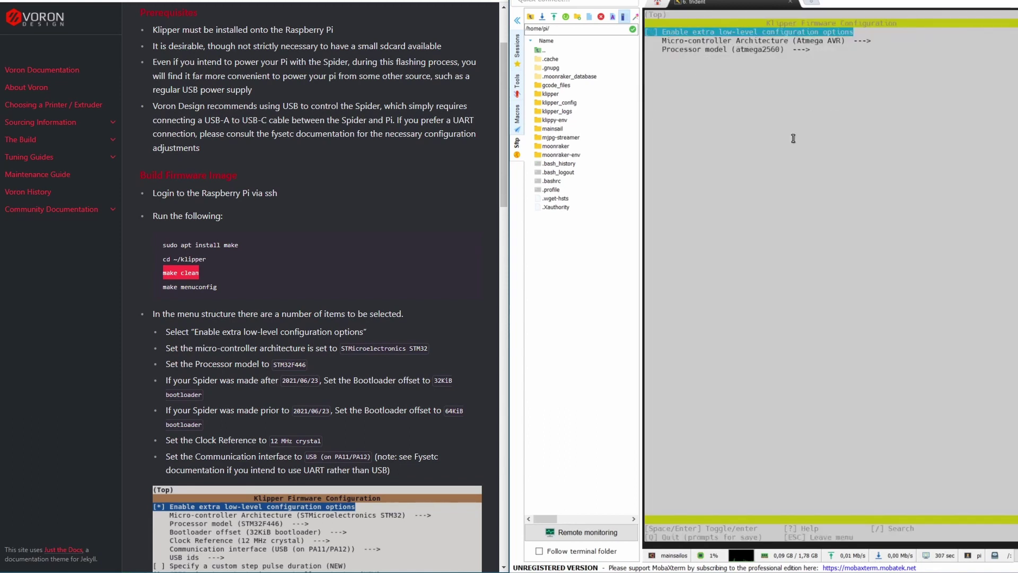
Enable extra low-level options and select STMicroelectronics STM32 as the micro-controller architecture
scroll(399, 392, "down", 4)
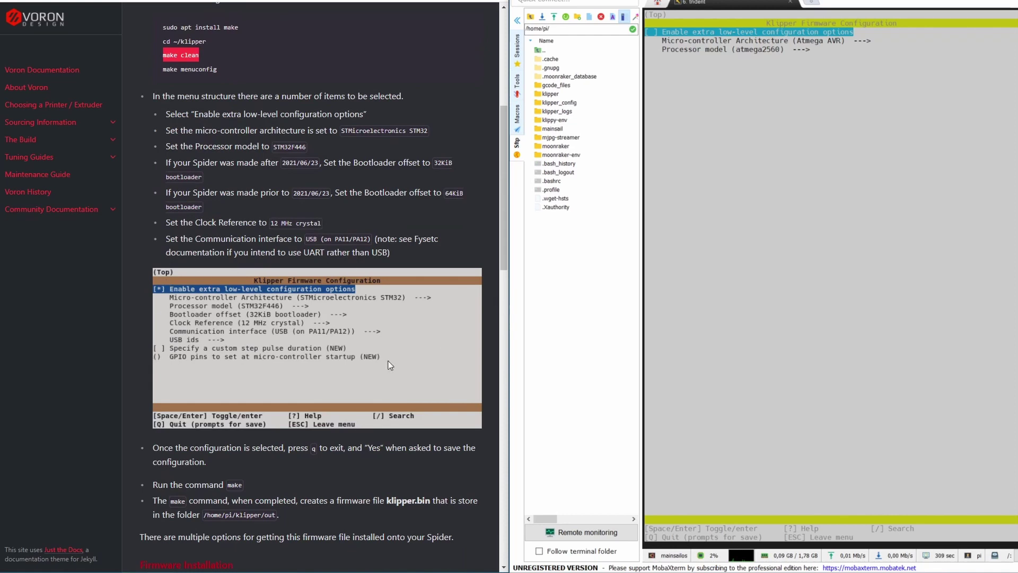
key("space")
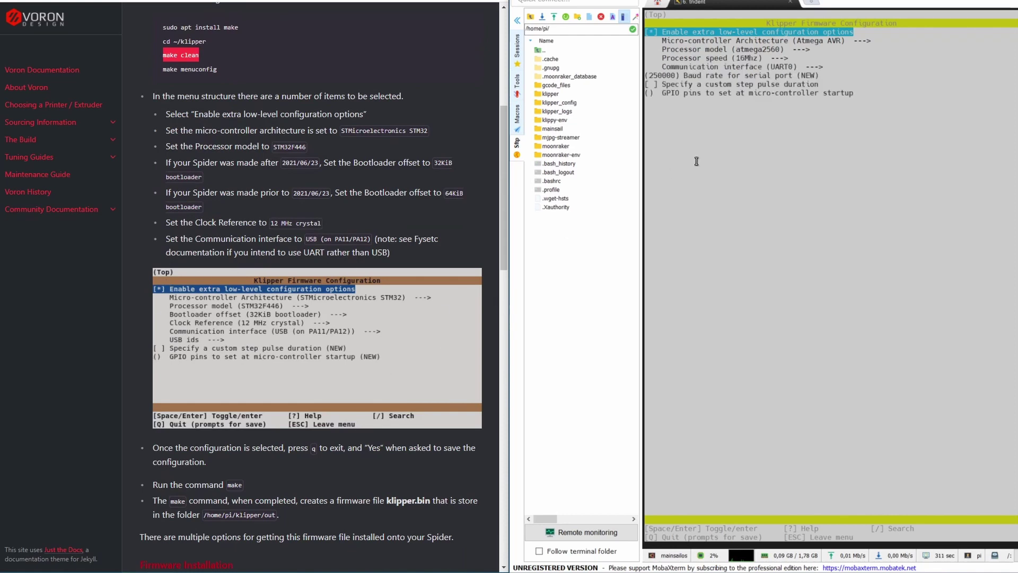
key("Down")
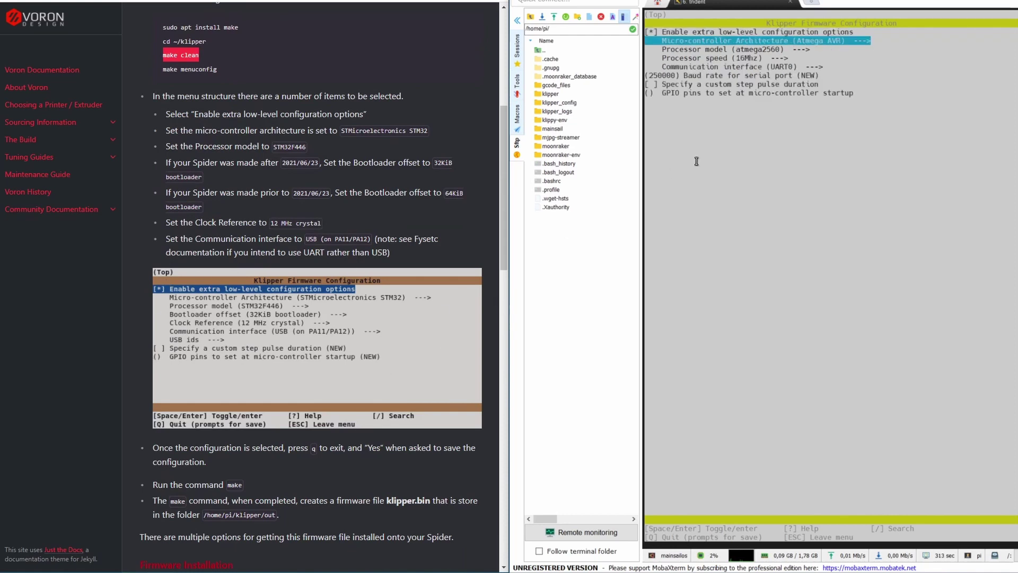
key("Return")
key("Down")
key("Down")
key("Down")
key("Down")
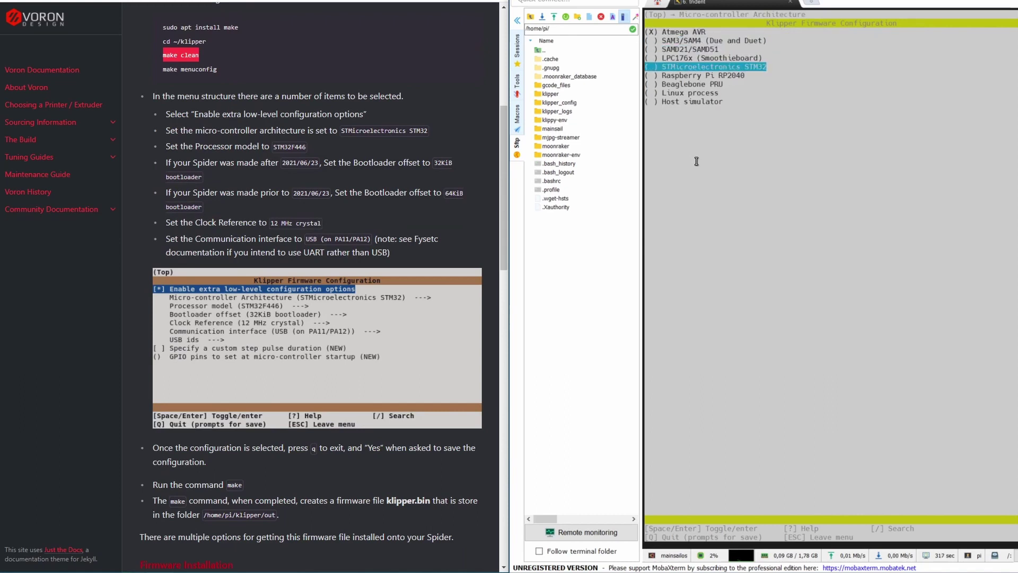
key("Return")
Set the processor model to STM32F446
key("Down")
key("Return")
key("Down")
key("Down")
key("Down")
key("Down")
key("Down")
key("Down")
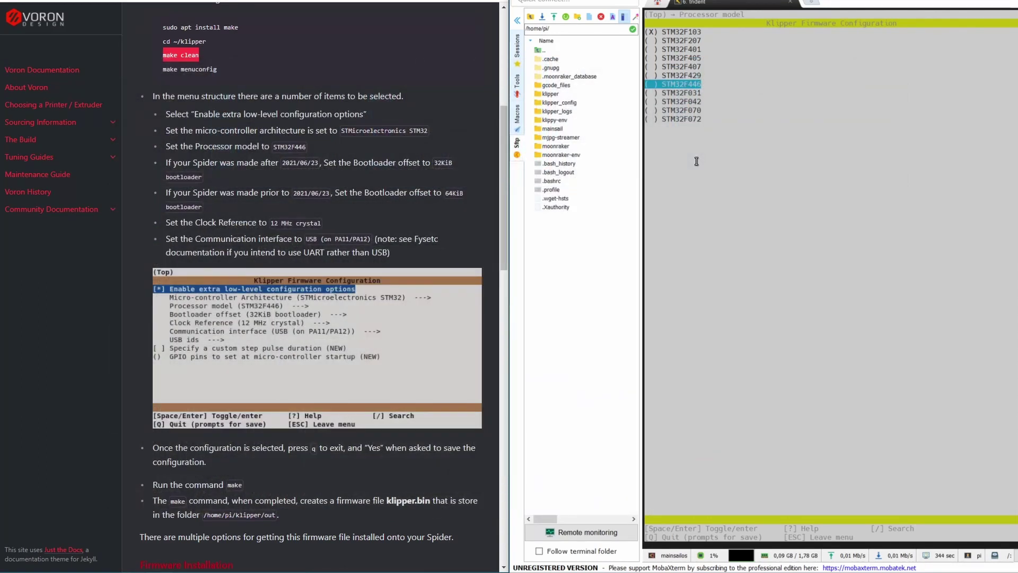
key("Return")
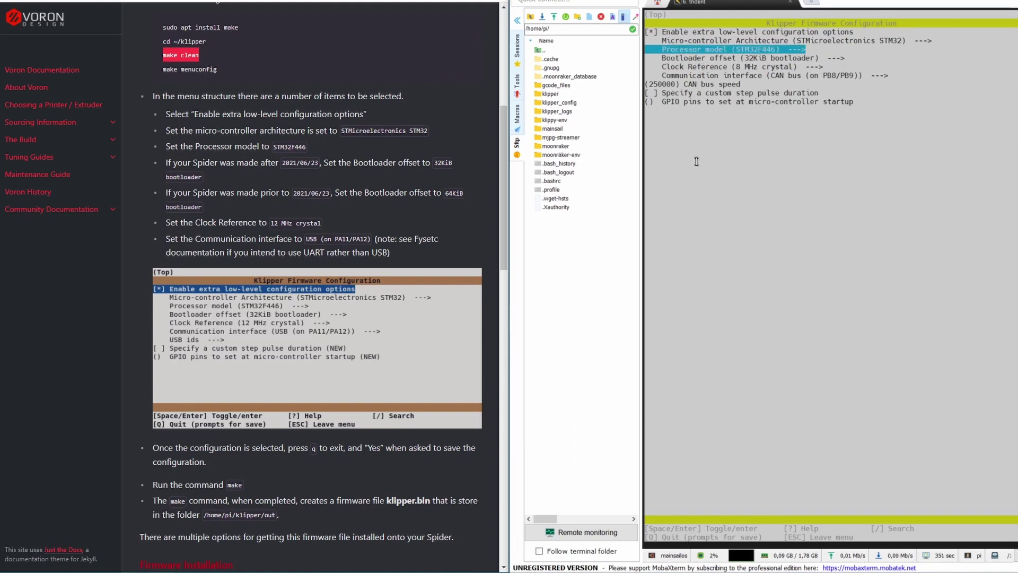
Check the 32KiB bootloader offset against the guide's note on the Spider's manufacture date
key("Down")
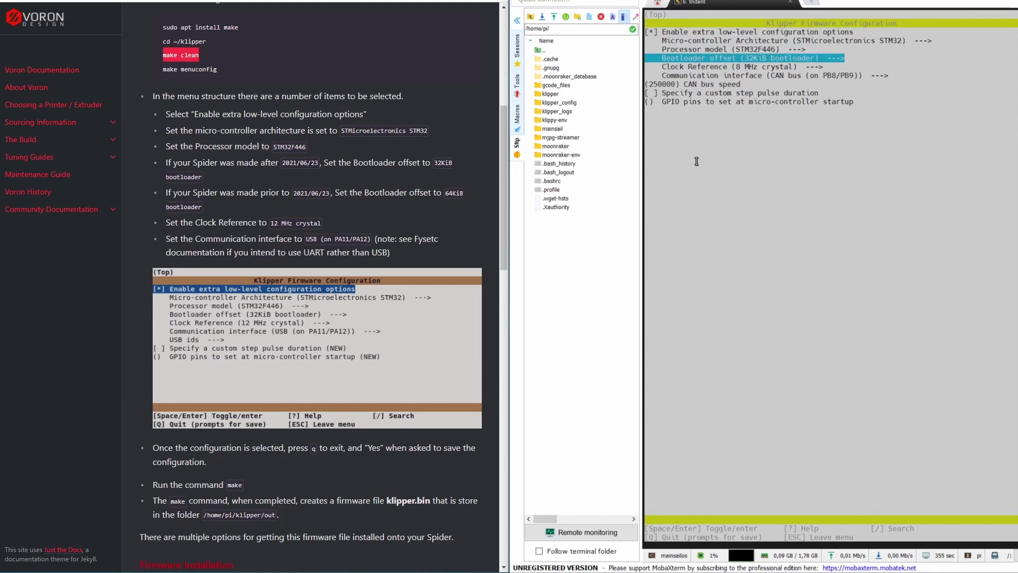
left_click(201, 165)
left_click_drag(176, 164, 284, 164)
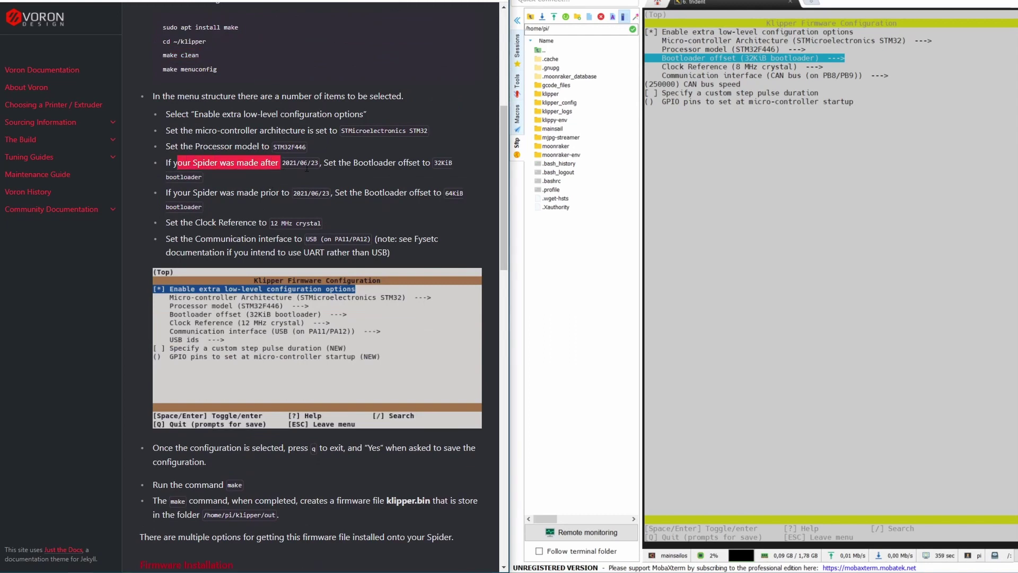
left_click(317, 179)
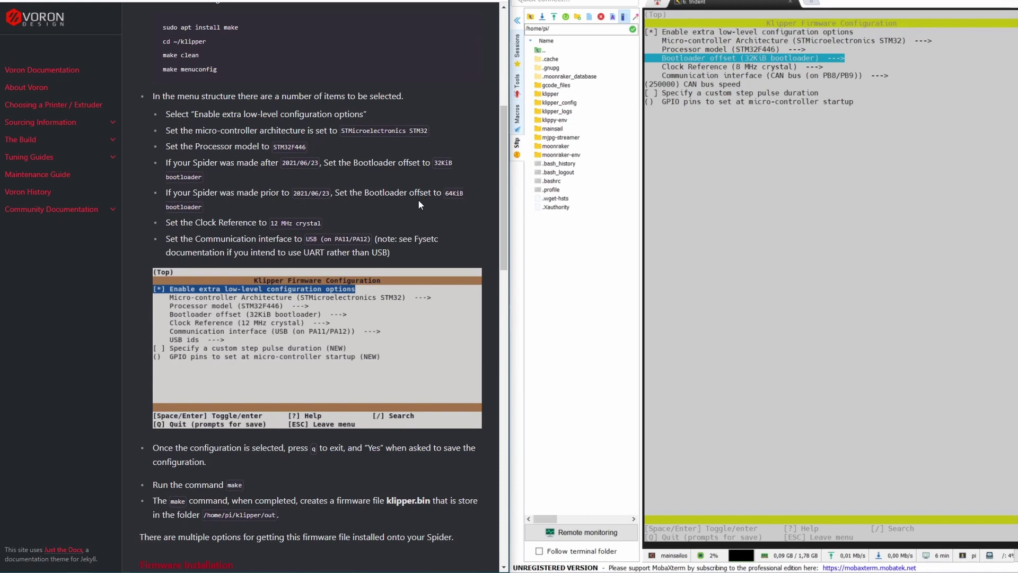
scroll(418, 199, "down", 1)
Set the Clock Reference to 12 MHz crystal
key("Down")
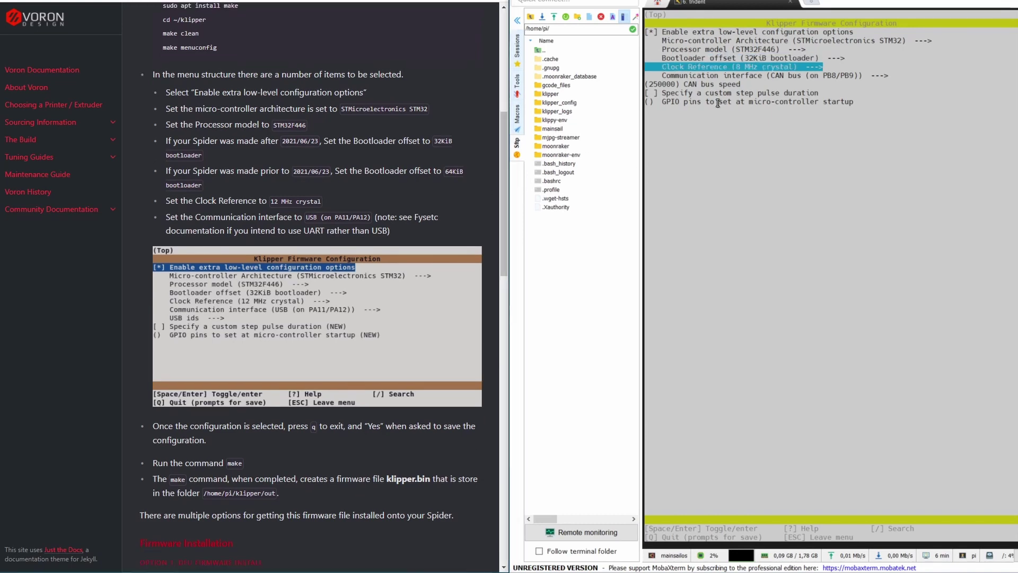
key("Up")
key("Down")
key("Return")
key("Down")
key("Return")
Set the Communication interface to USB (on PA11/PA12) and save the configuration on exit
key("Down")
key("Return")
key("Up")
key("Up")
key("Up")
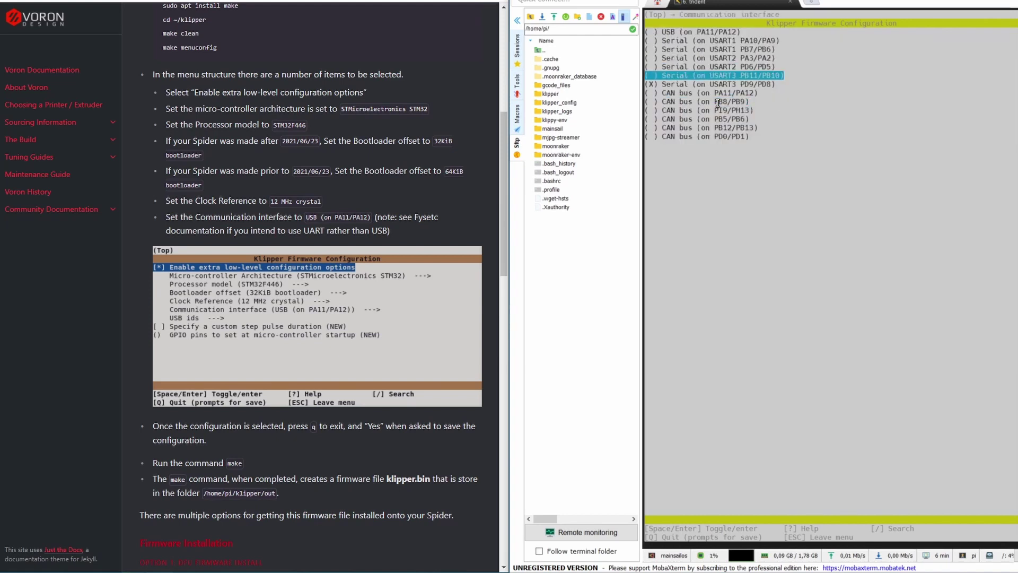
key("Down")
key("Down")
key("Up")
key("Up")
key("Up")
key("Up")
key("Up")
key("Up")
key("Up")
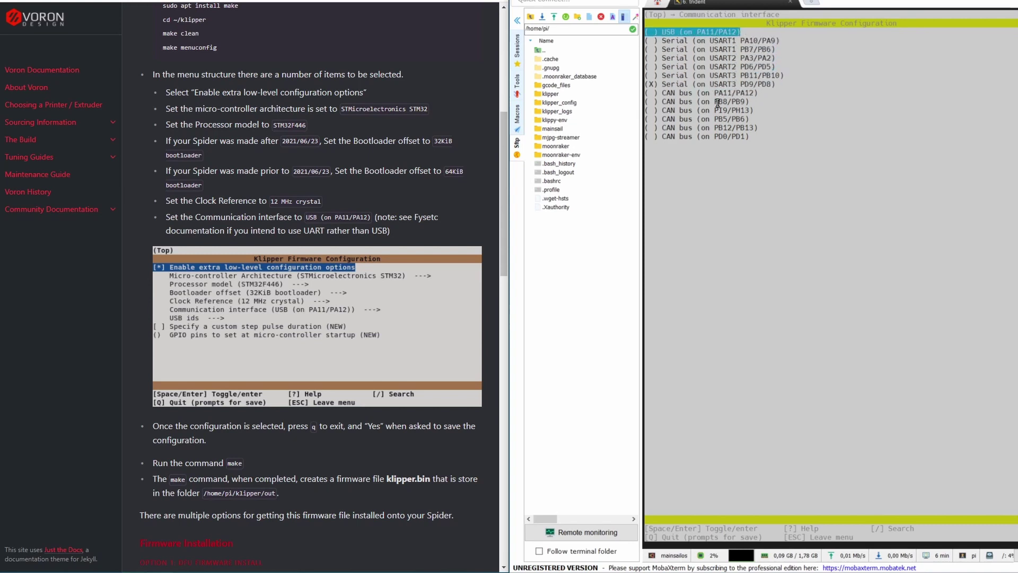
key("Return")
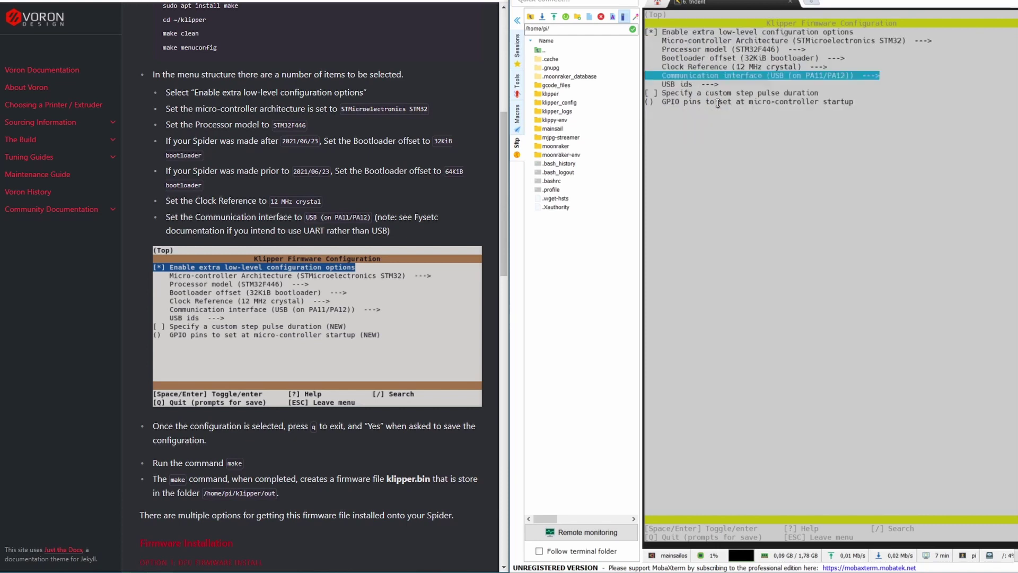
key("Up")
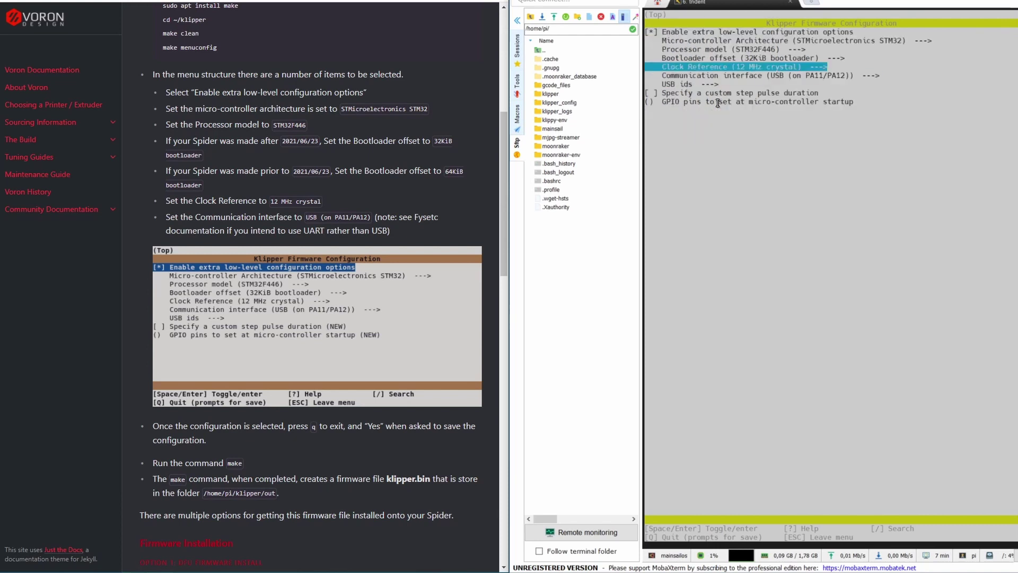
key("q")
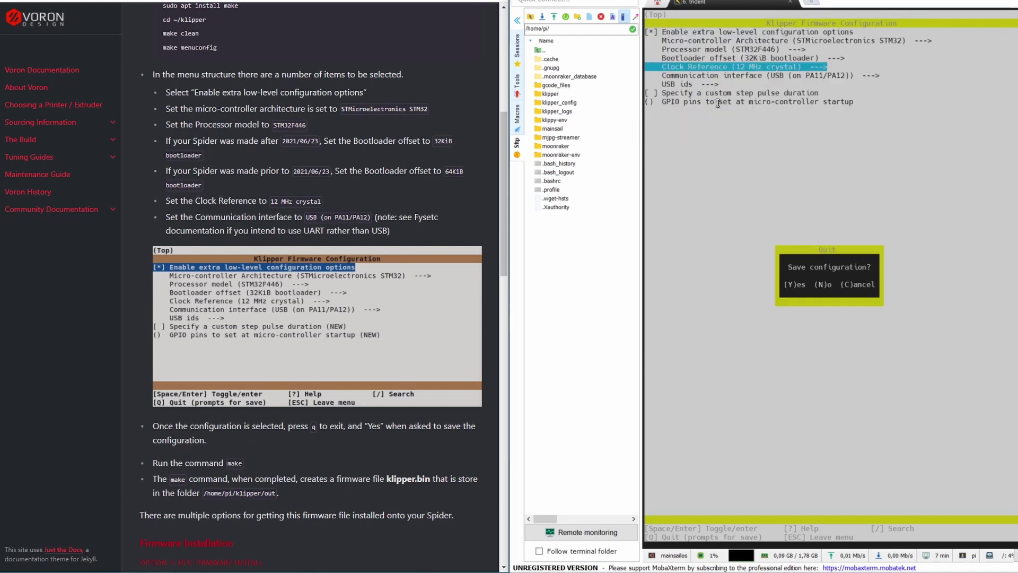
key("y")
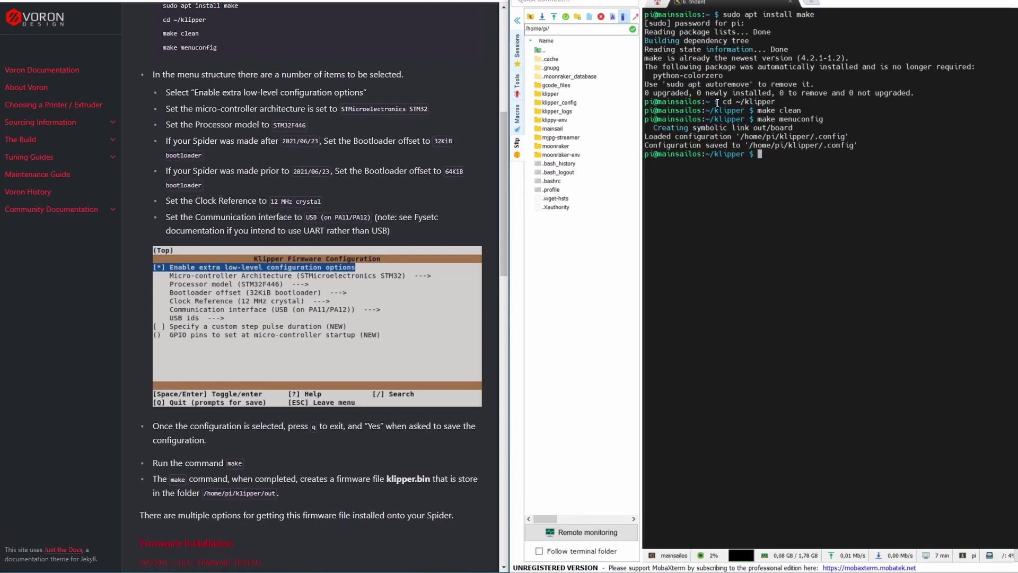
Compile the firmware with make and browse the SFTP panel to /home/pi/klipper/out to find klipper.bin
type("make")
key("Return")
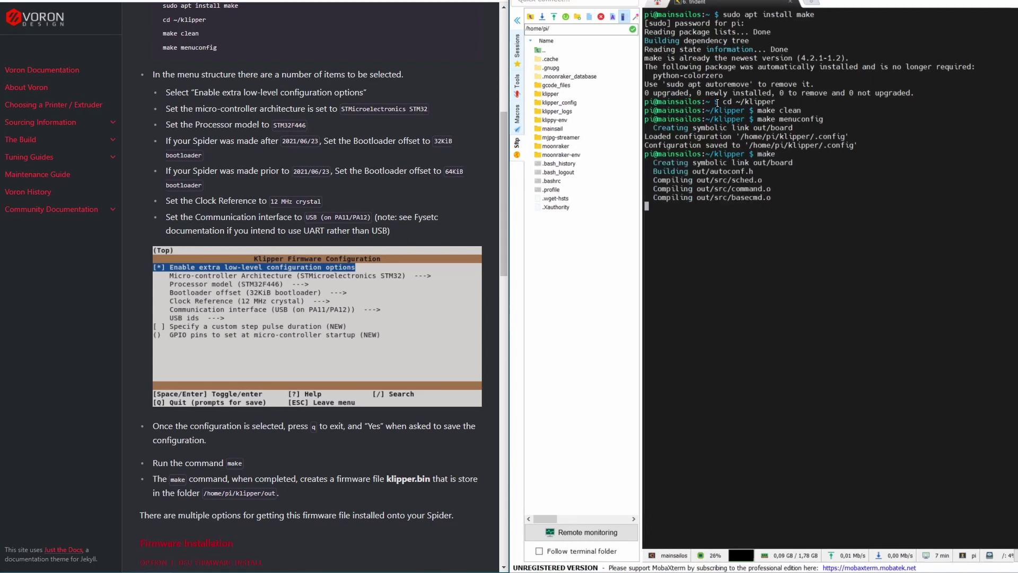
scroll(394, 370, "down", 7)
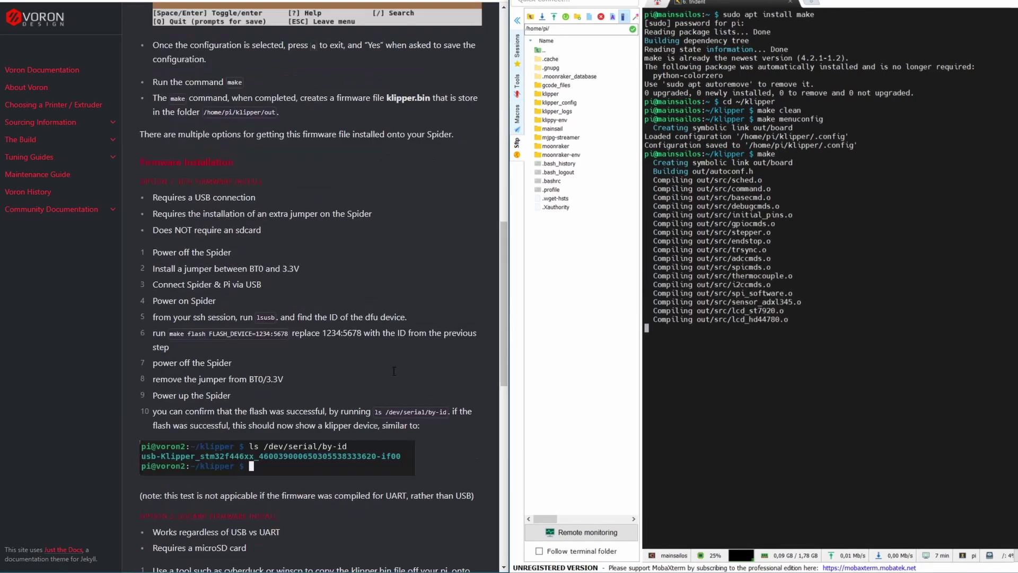
scroll(394, 371, "up", 1)
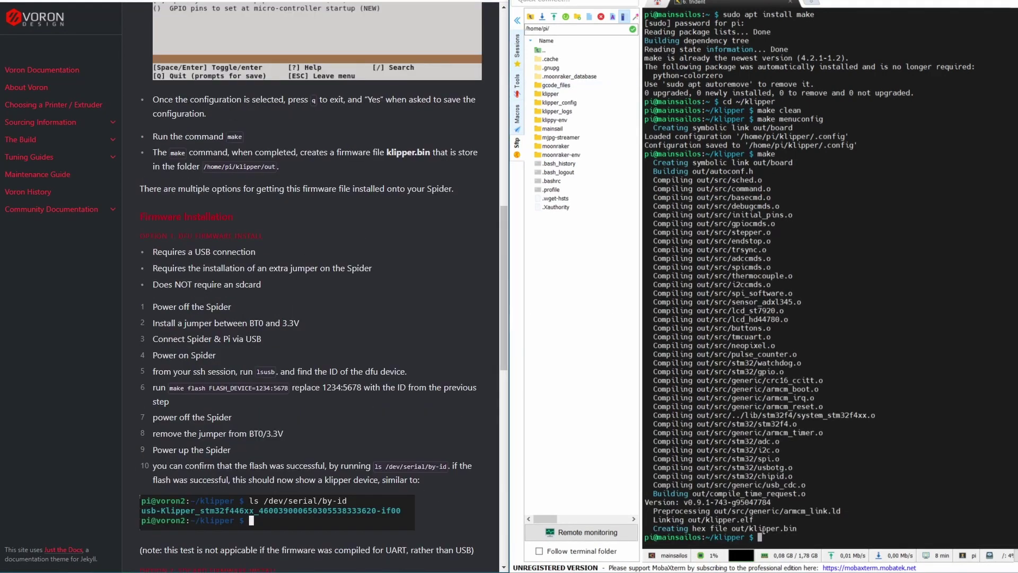
double_click(551, 94)
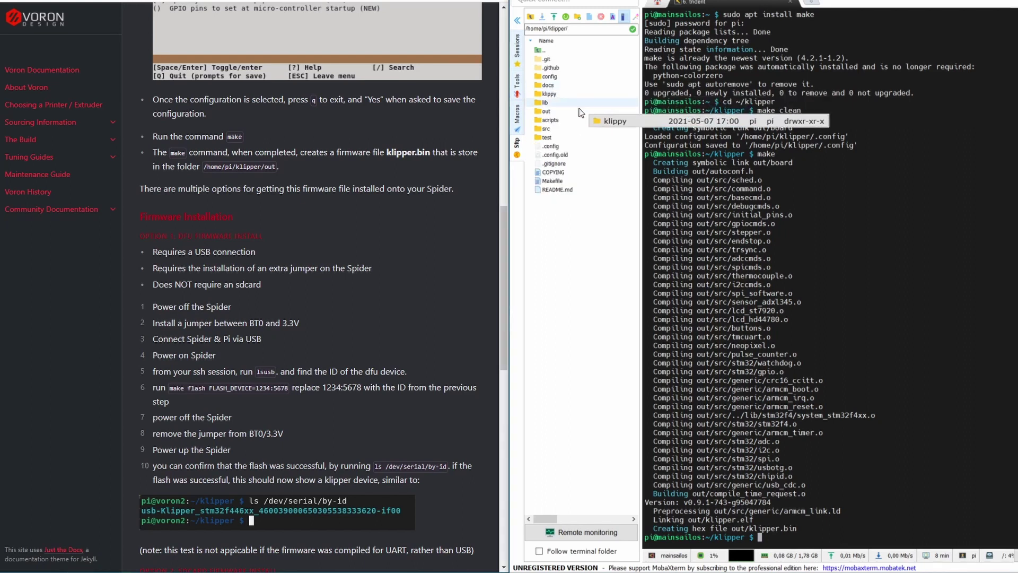
double_click(582, 113)
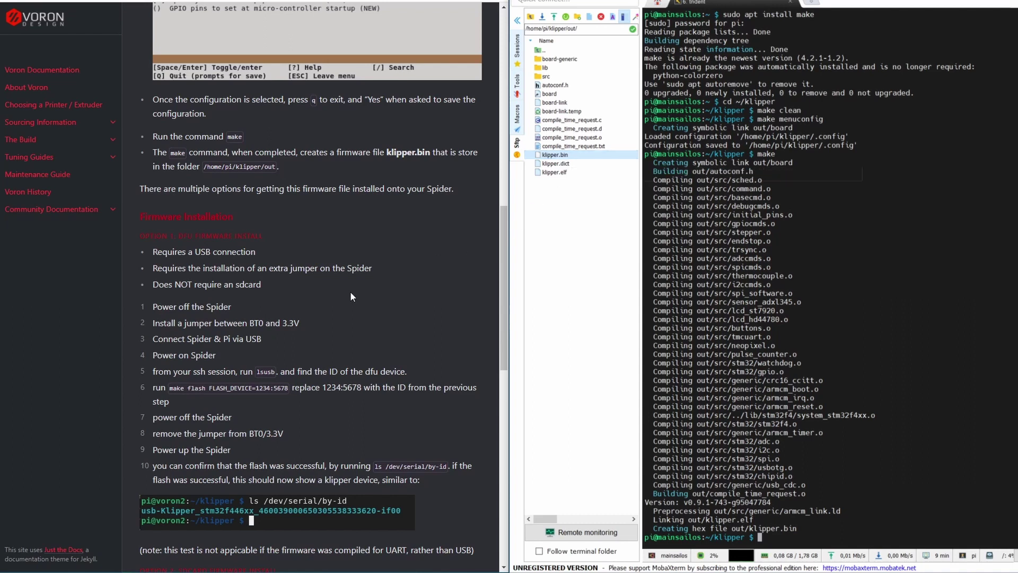
Go up to /home/pi in the SFTP panel and review the guide's USB flashing requirements
scroll(341, 294, "down", 1)
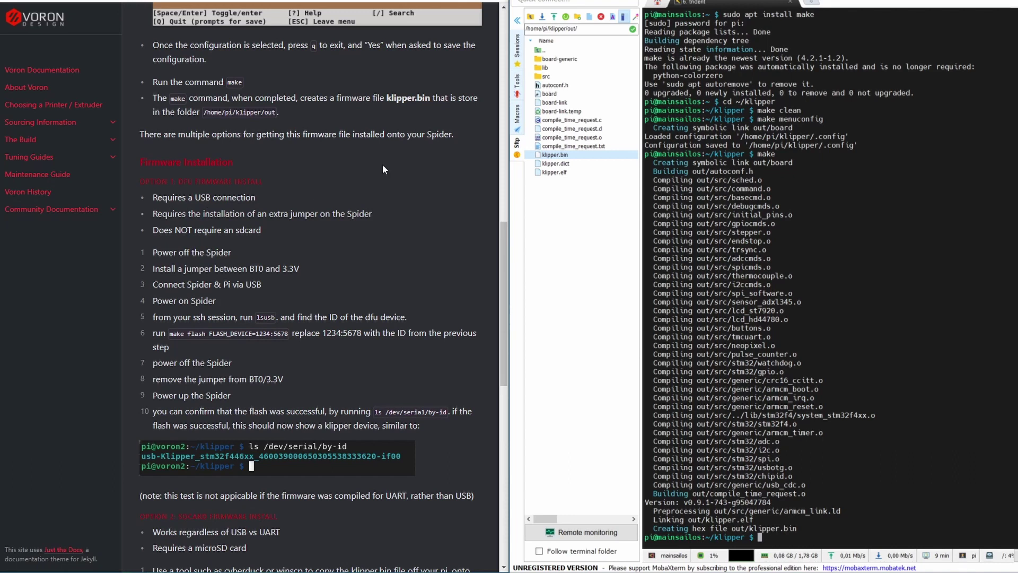
double_click(597, 49)
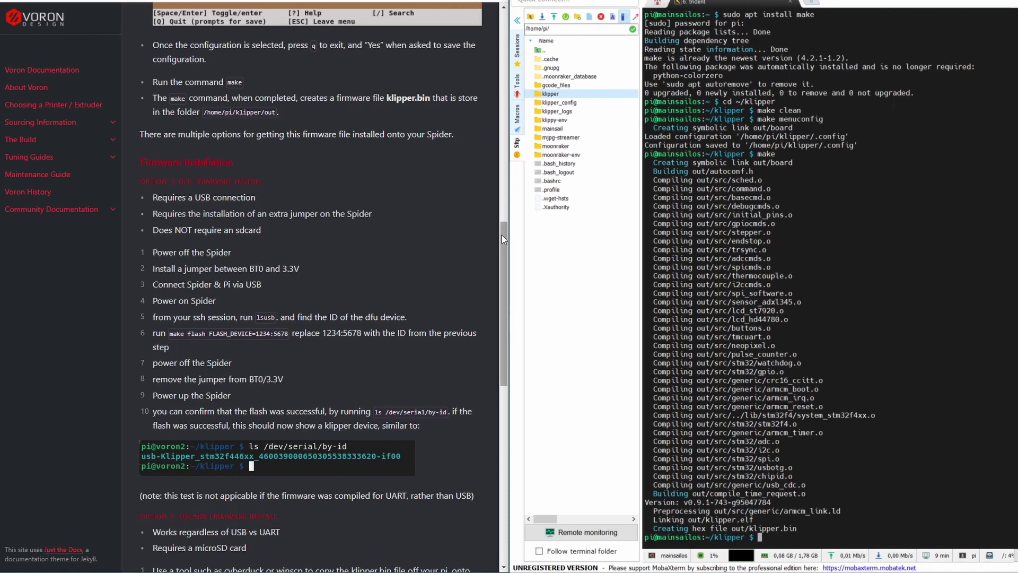
scroll(289, 204, "down", 1)
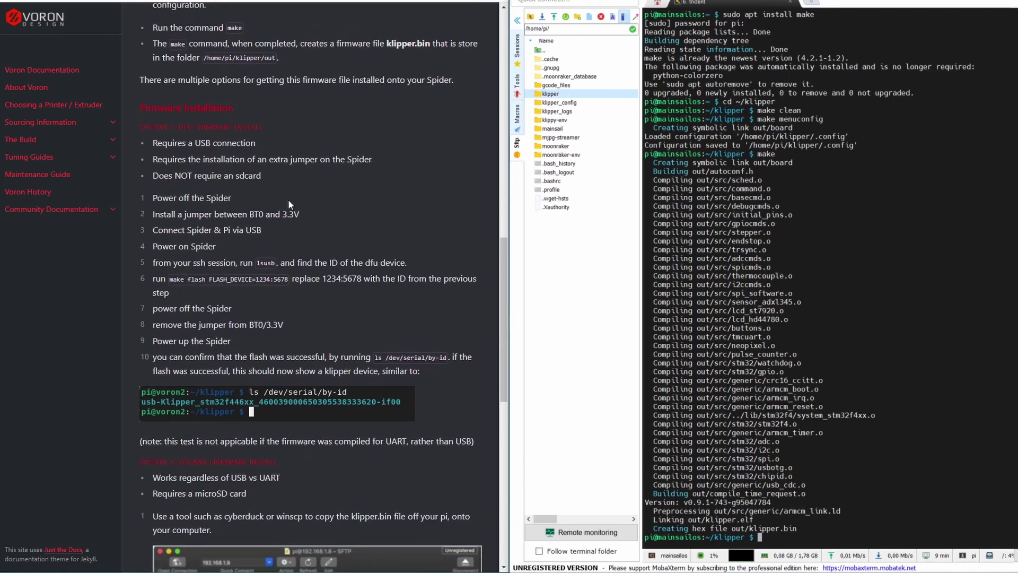
left_click_drag(172, 144, 255, 143)
scroll(256, 143, "down", 1)
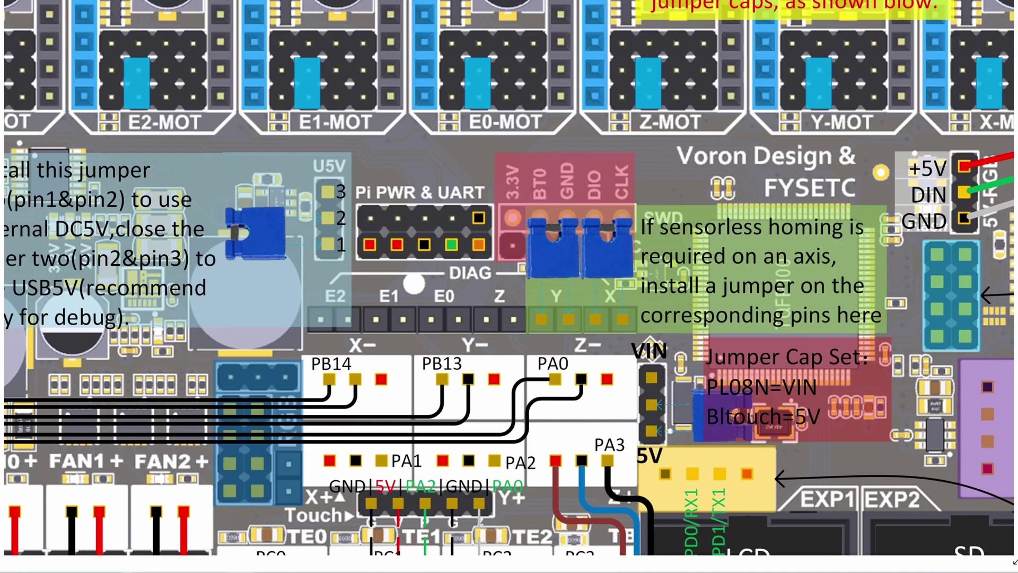
Close the pinout image and run lsusb, locating the STM device in DFU Mode (0483:df11)
key("alt+F4")
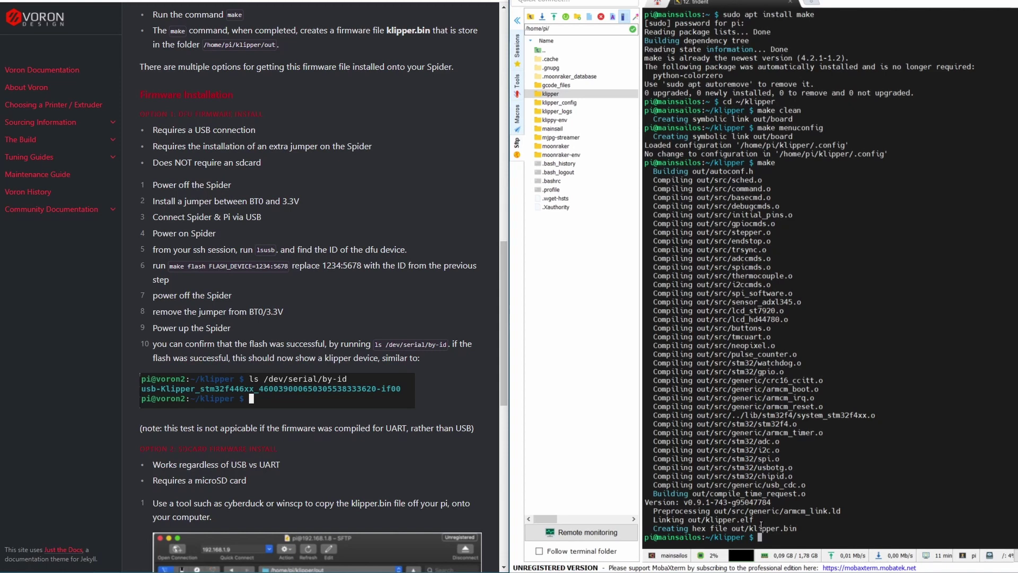
type("lsusb")
key("Return")
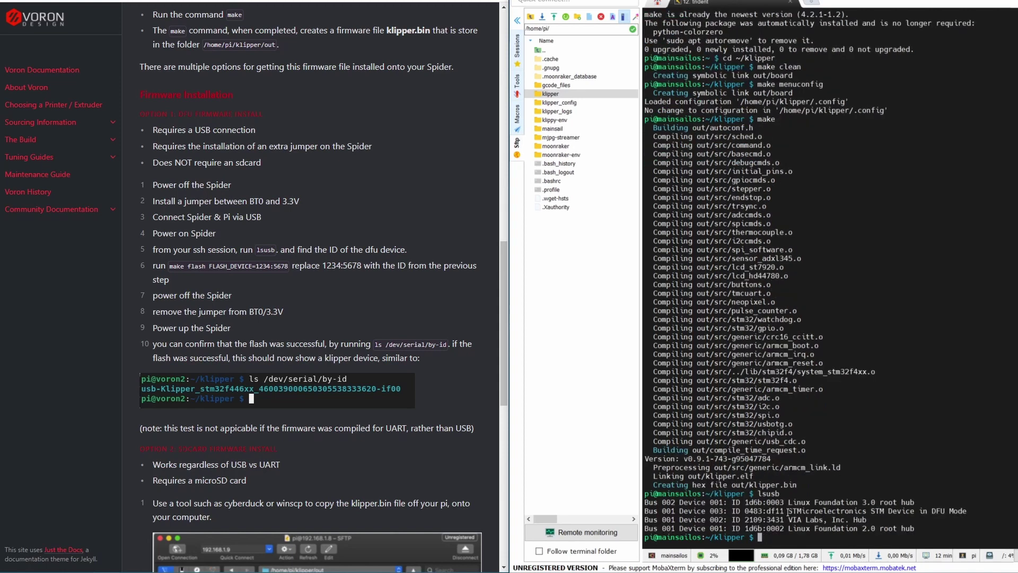
left_click_drag(645, 510, 964, 514)
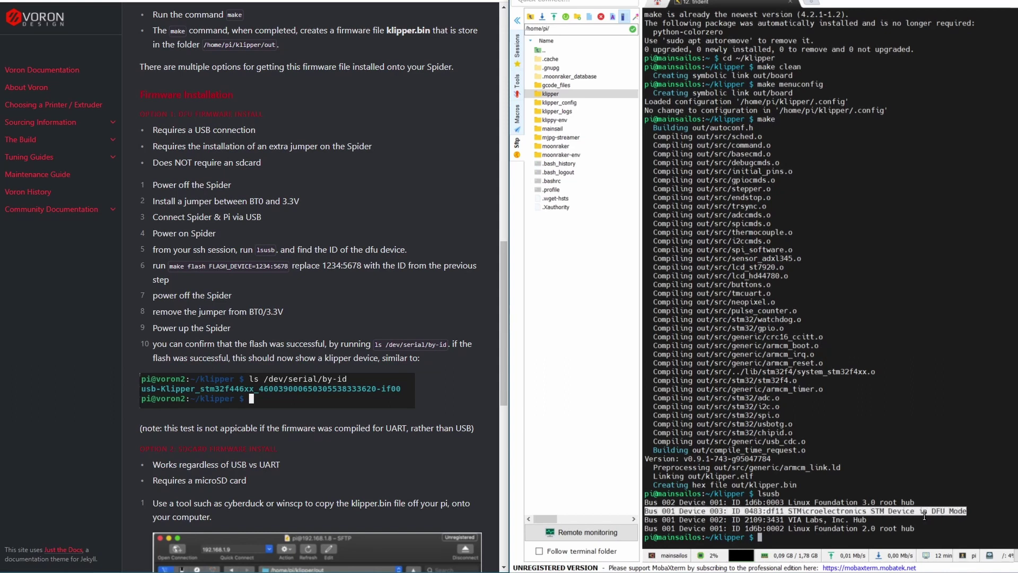
left_click(783, 512)
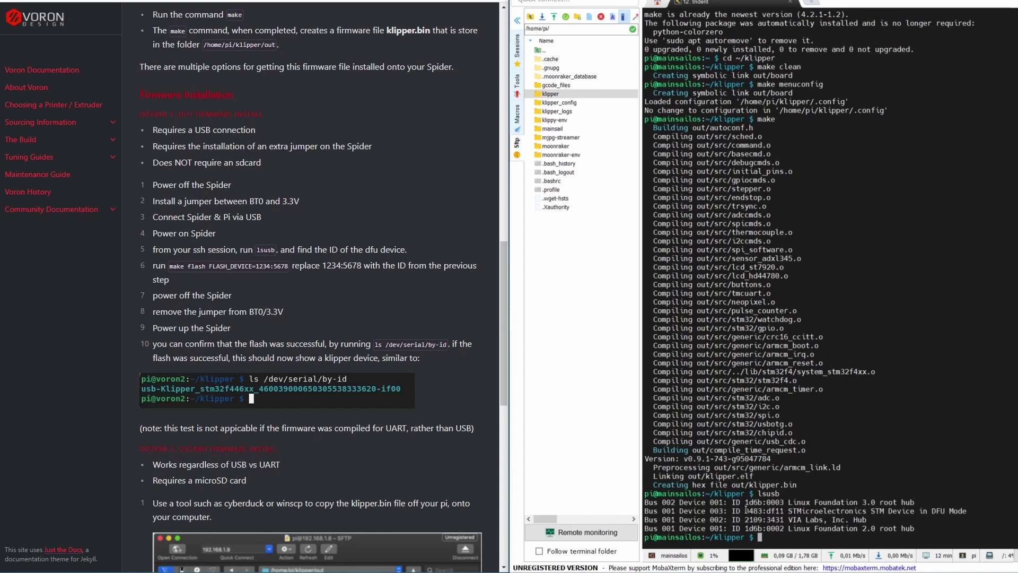
Paste 'make flash FLASH_DEVICE=' from the guide at the terminal prompt
scroll(398, 404, "down", 1)
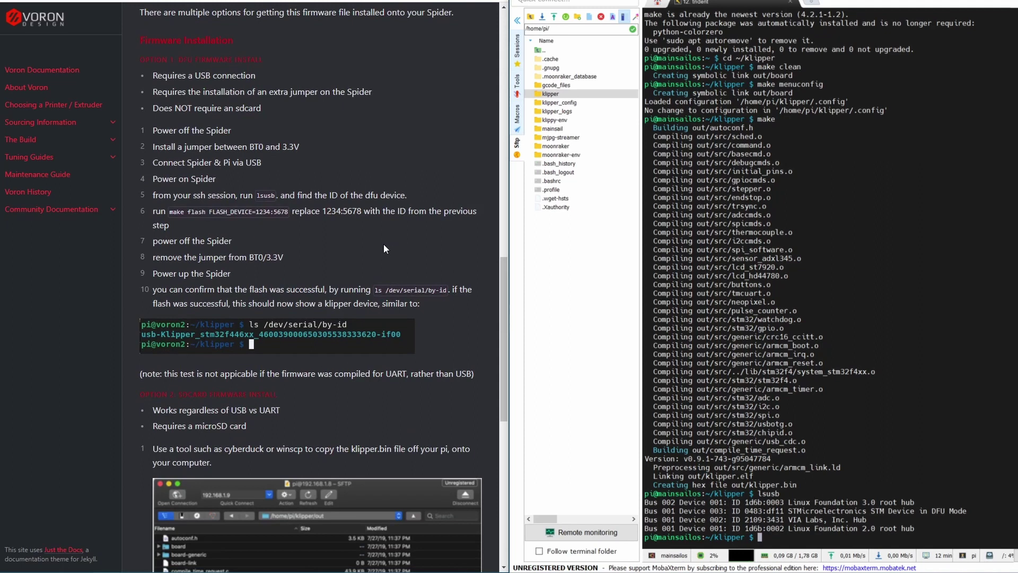
left_click_drag(170, 211, 257, 213)
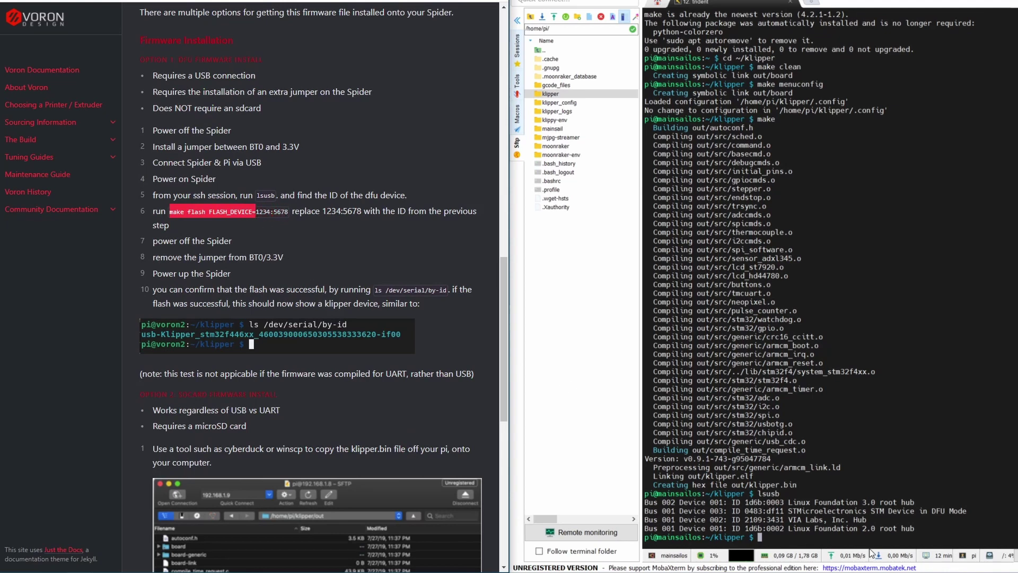
right_click(924, 541)
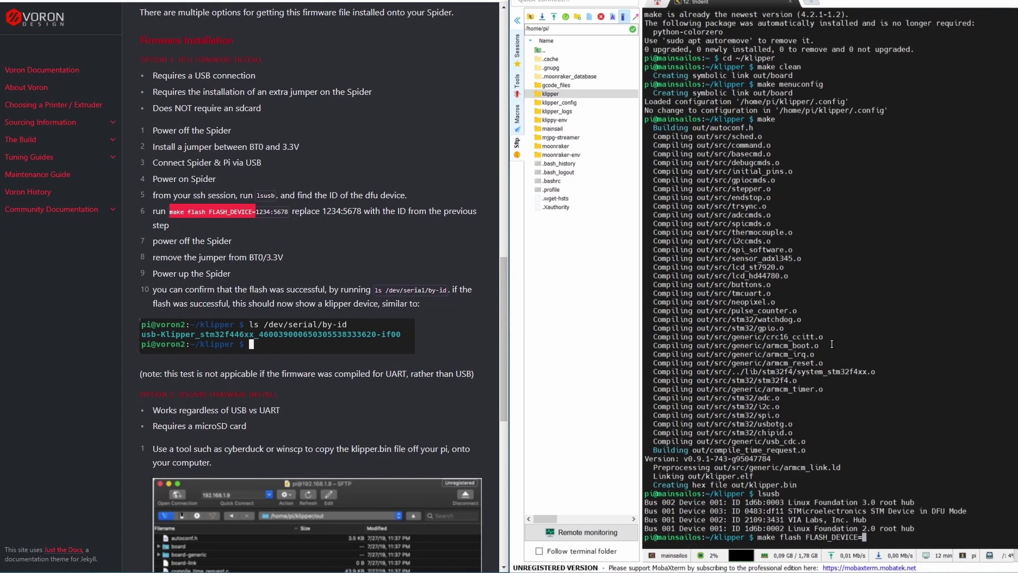
Flash klipper.bin with FLASH_DEVICE=0483:df11, then paste ls /dev/serial/by-id at the prompt
type("0483:df11")
key("Return")
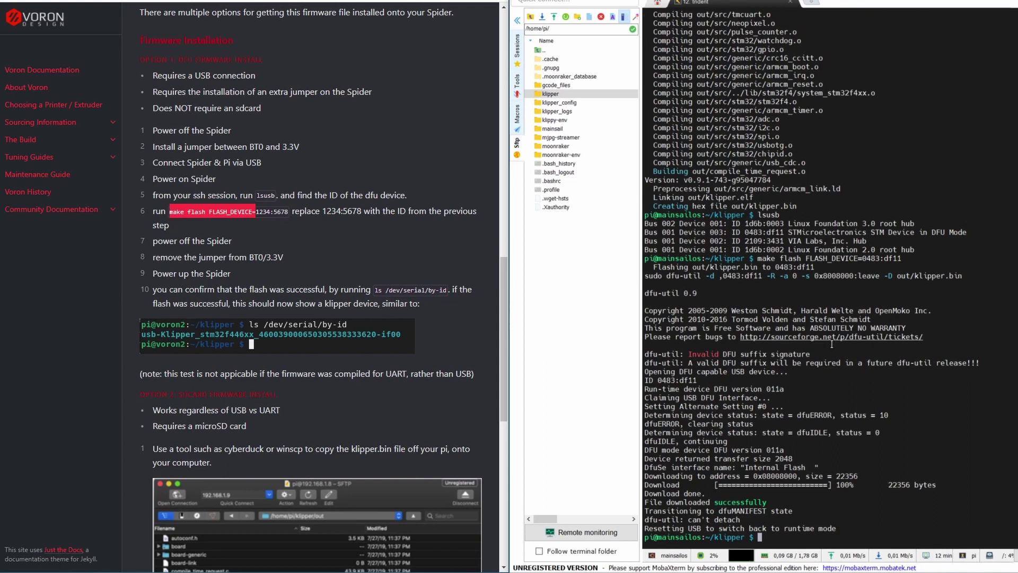
left_click_drag(376, 290, 454, 300)
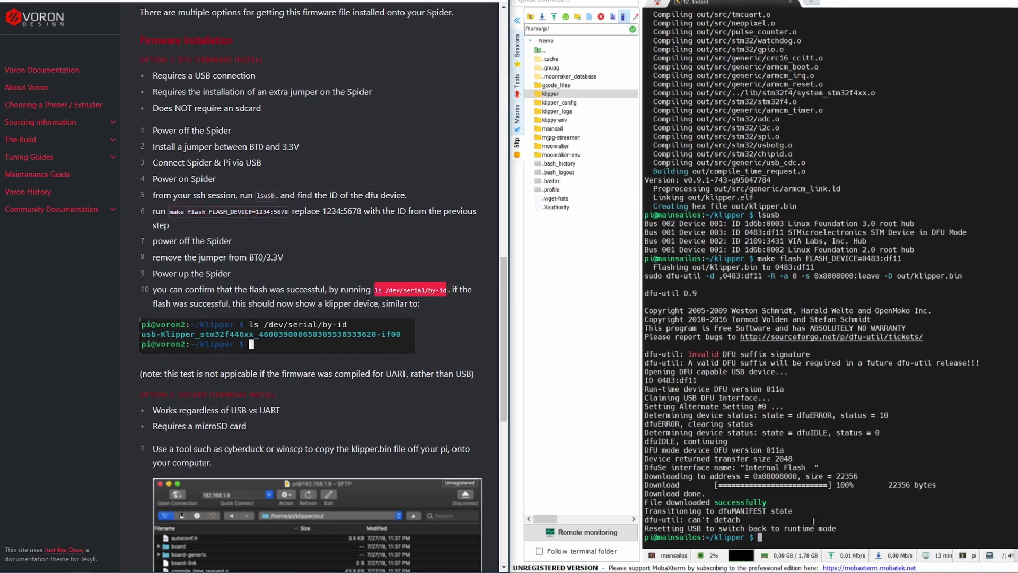
right_click(813, 521)
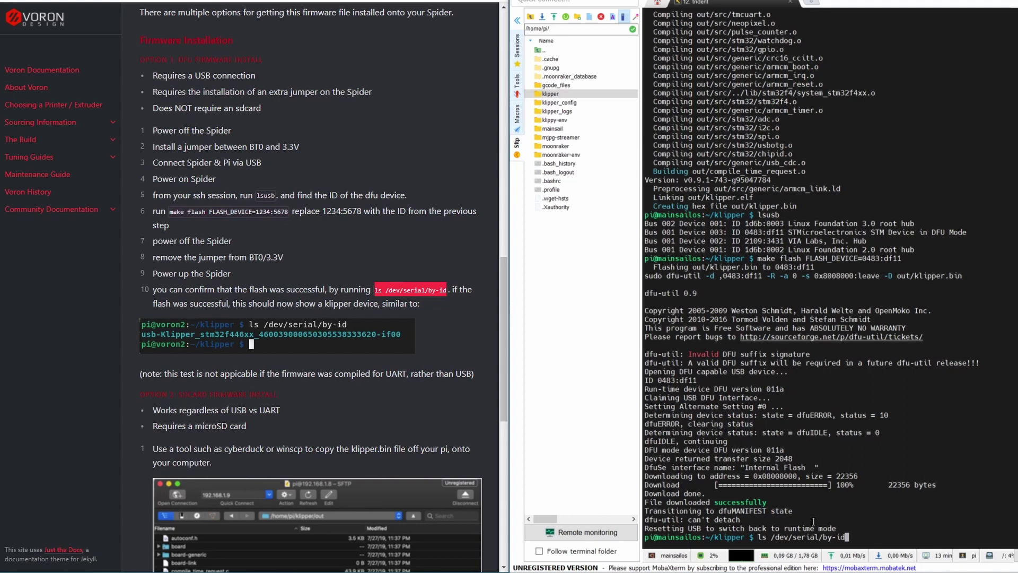
Run ls /dev/serial/by-id and copy the listed usb-Klipper_stm32f446xx device line
key("Return")
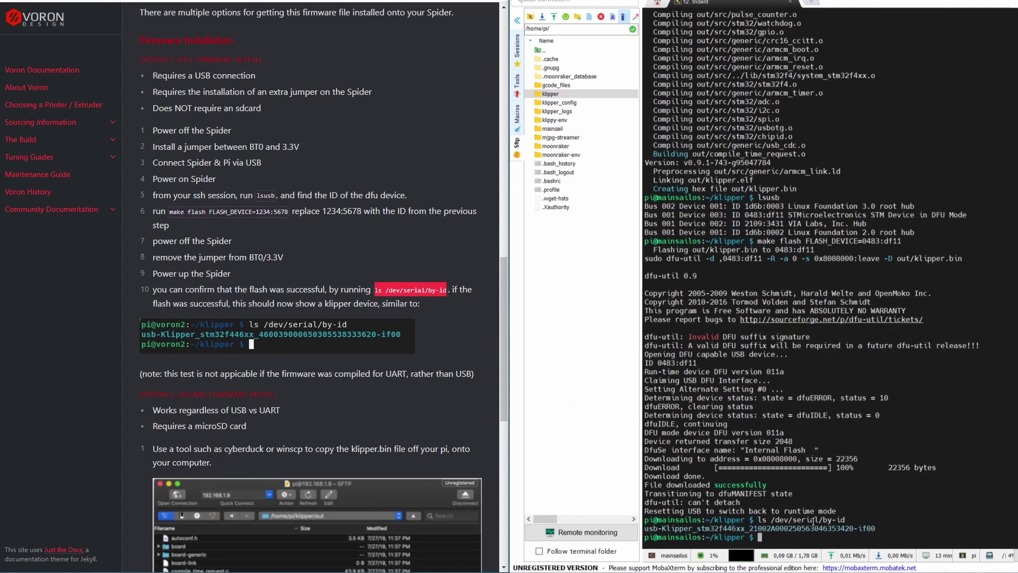
left_click_drag(856, 530, 644, 531)
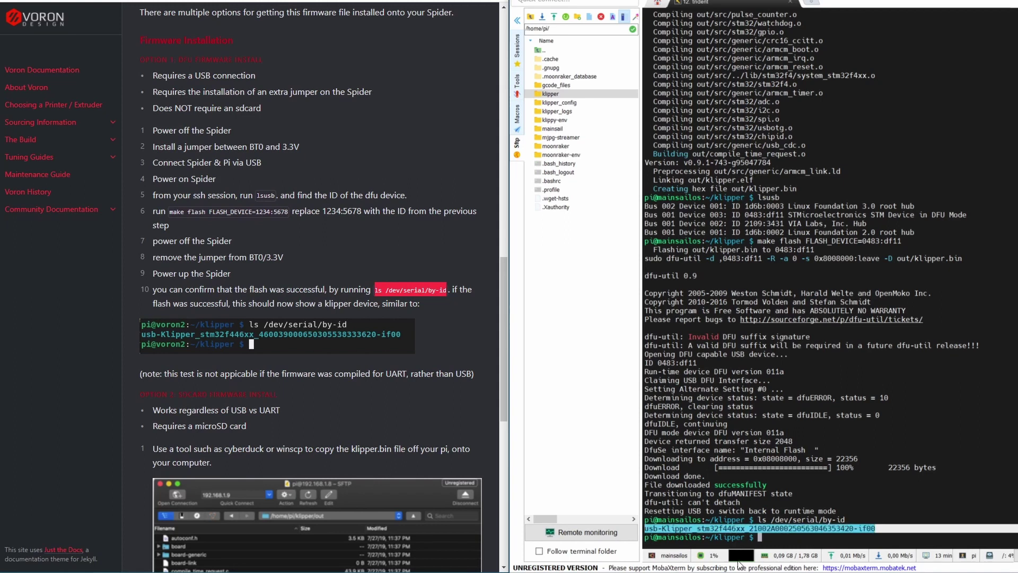
double_click(801, 529)
left_click(865, 525)
double_click(860, 528)
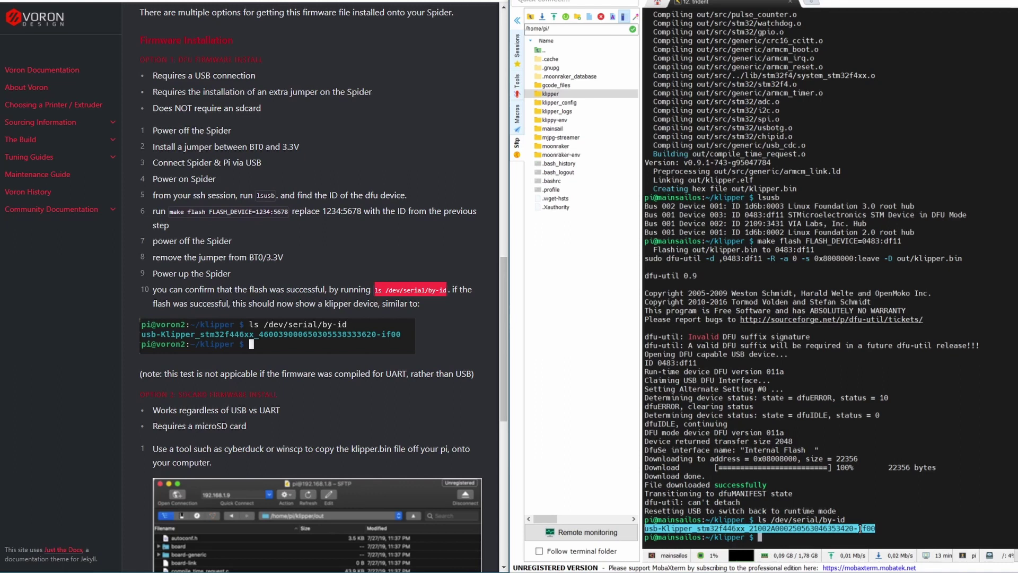
left_click(862, 507)
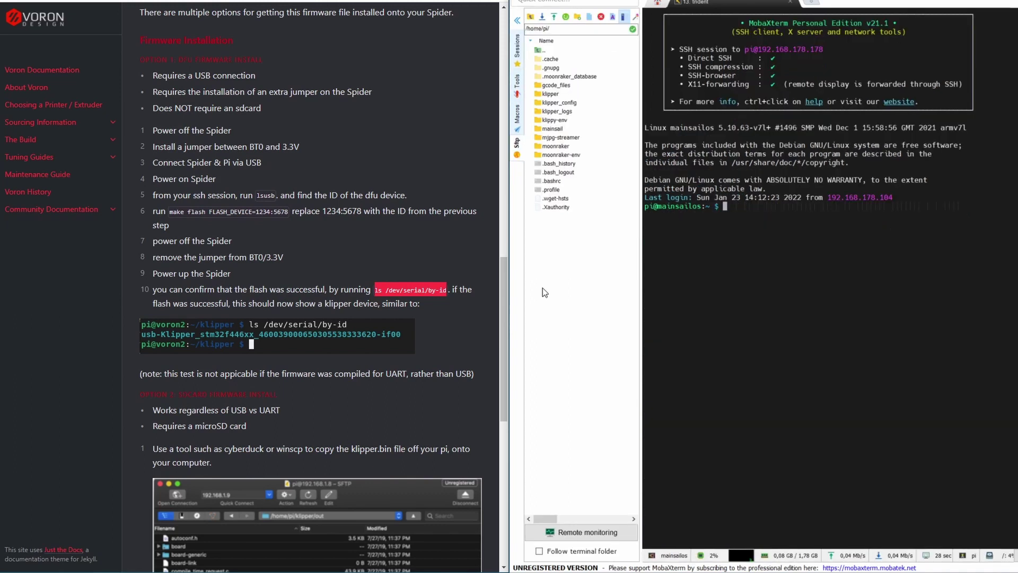
Run ls /dev/serial/by-id in the new SSH session to list the usb-Klipper device
right_click(397, 288)
left_click(419, 299)
right_click(898, 235)
key("Return")
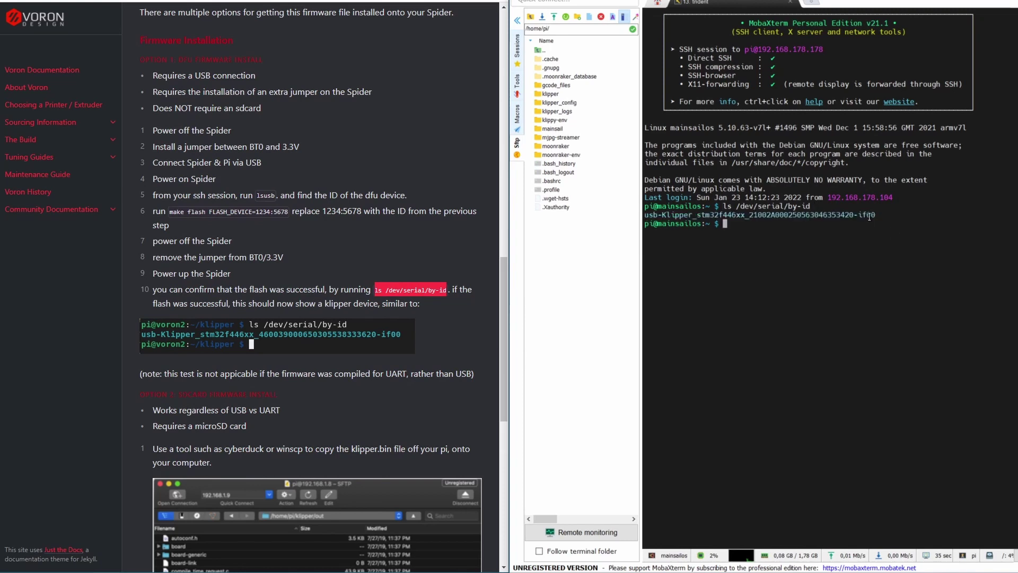
Copy the usb-Klipper stm32f446xx device ID and paste it into the document
left_click_drag(879, 215, 677, 214)
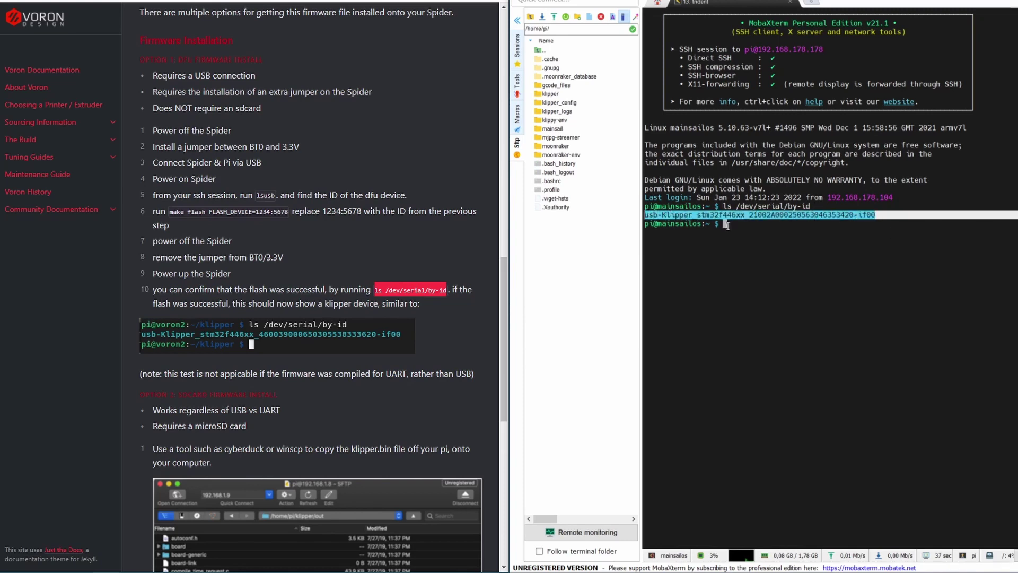
key("ctrl+c")
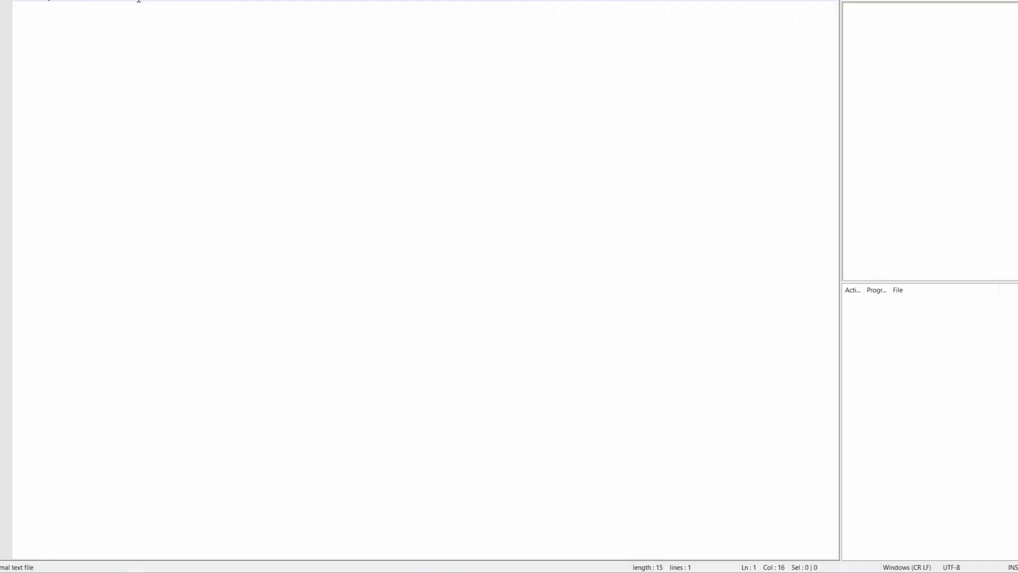
key("ctrl+v")
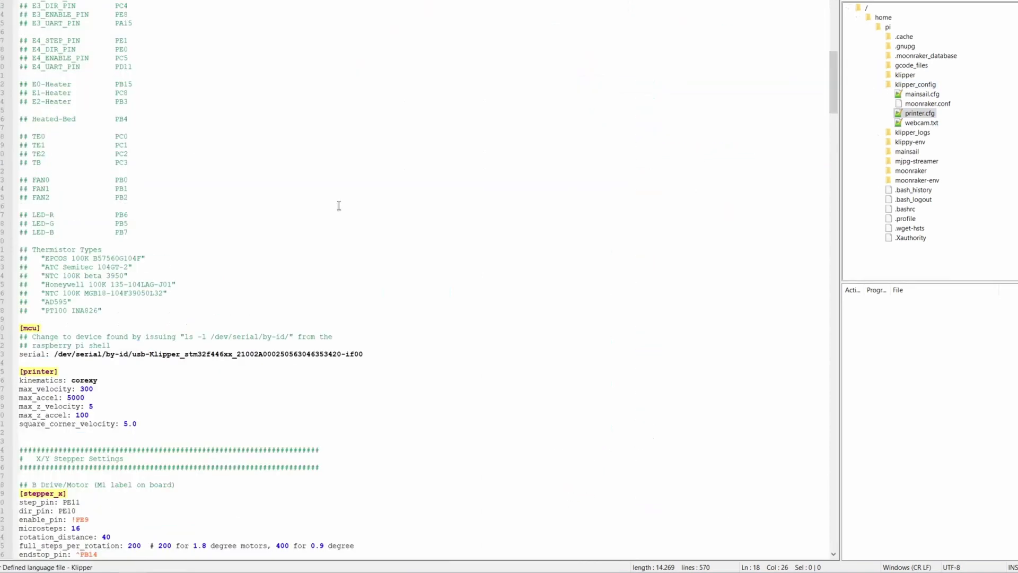
Scroll printer.cfg to the [mcu] serial line and place the cursor below the thermistor list
scroll(269, 227, "up", 10)
scroll(269, 227, "down", 7)
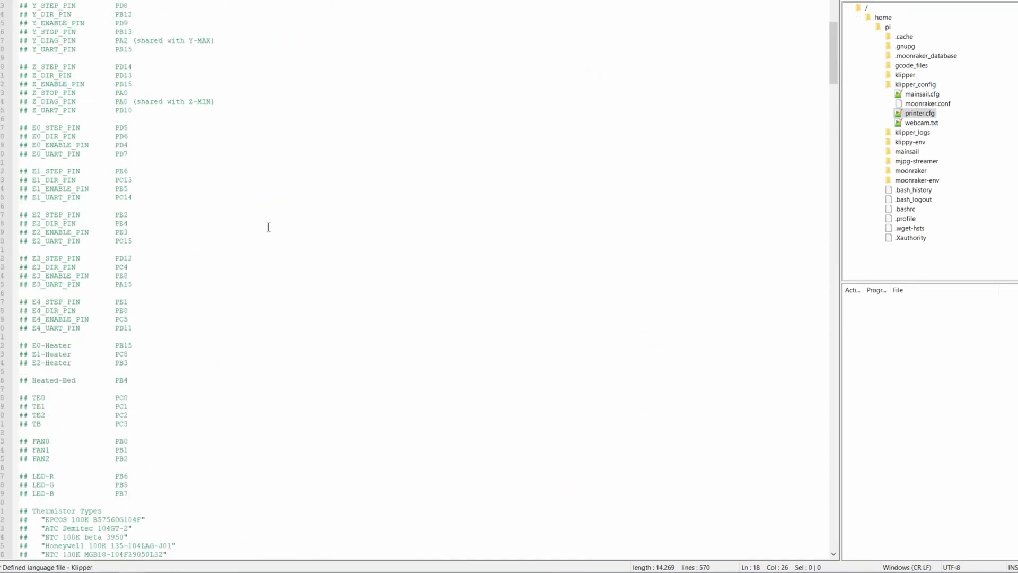
scroll(165, 240, "down", 5)
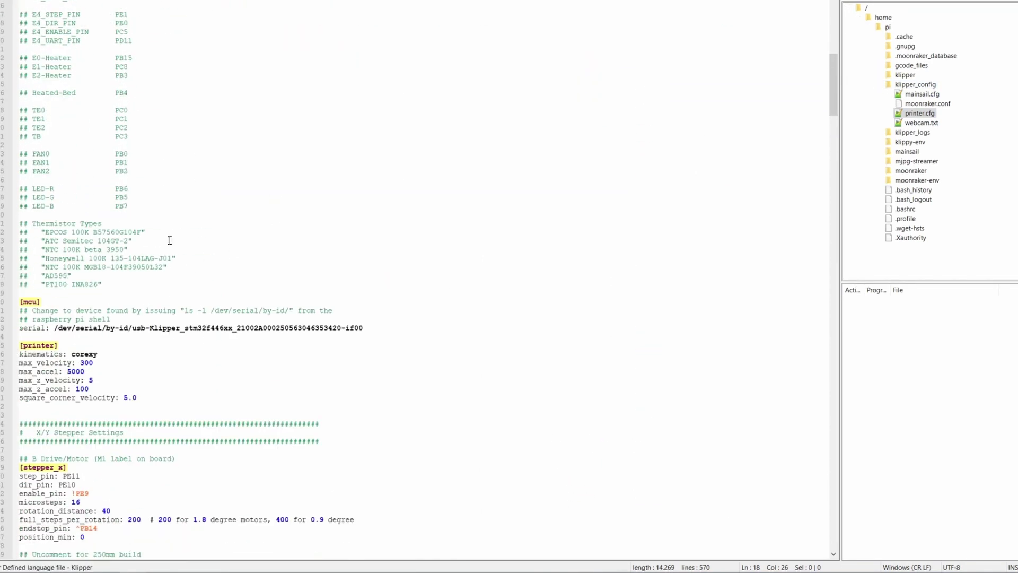
left_click(436, 284)
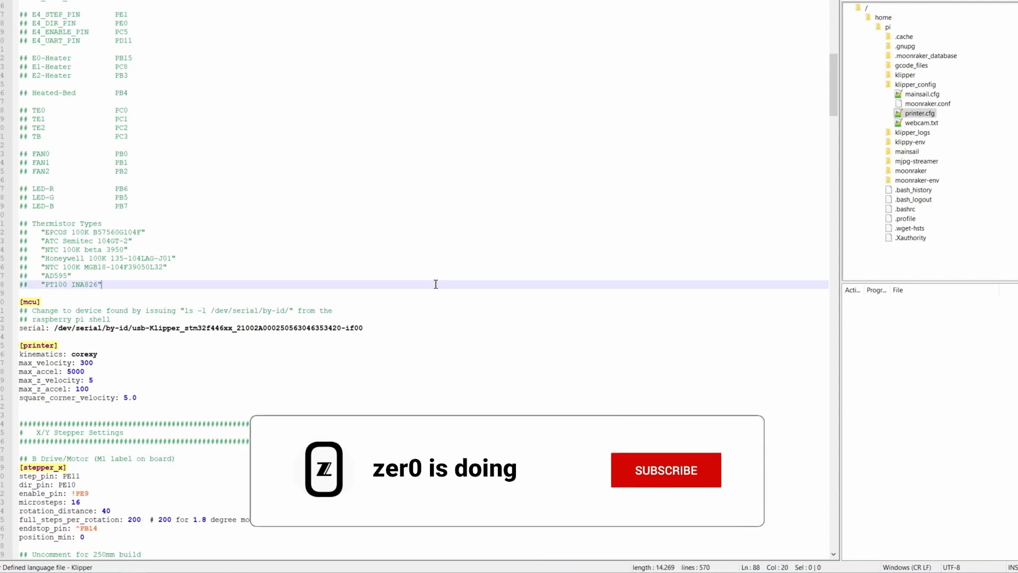